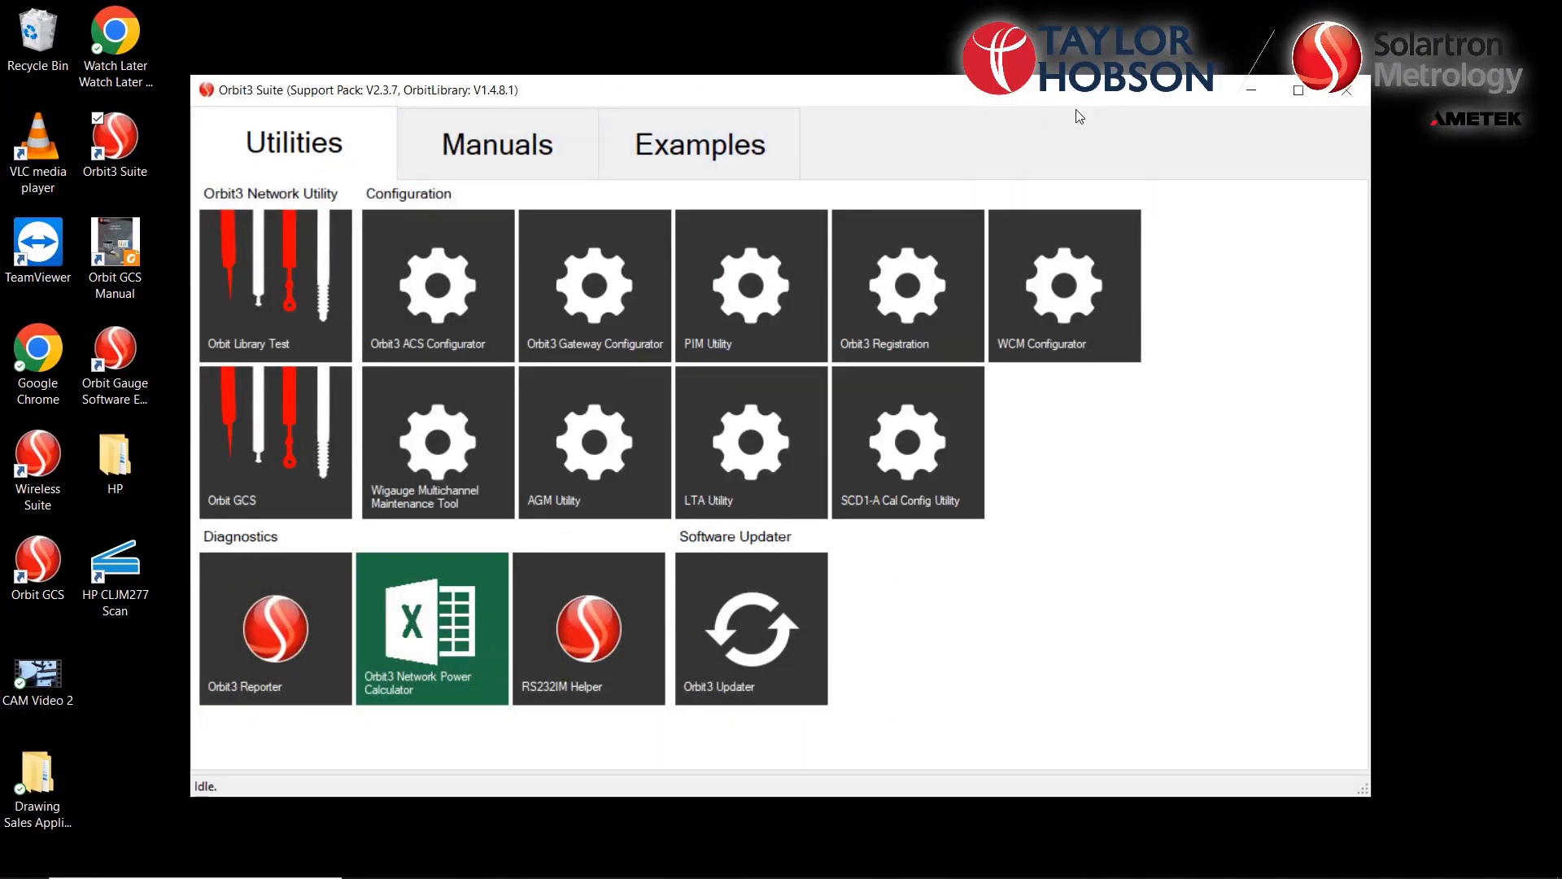
Open the SCD1-A Cal Config Utility and start calibrating the SC1A device, accepting that any previous calibration is overwritten.
click(1298, 90)
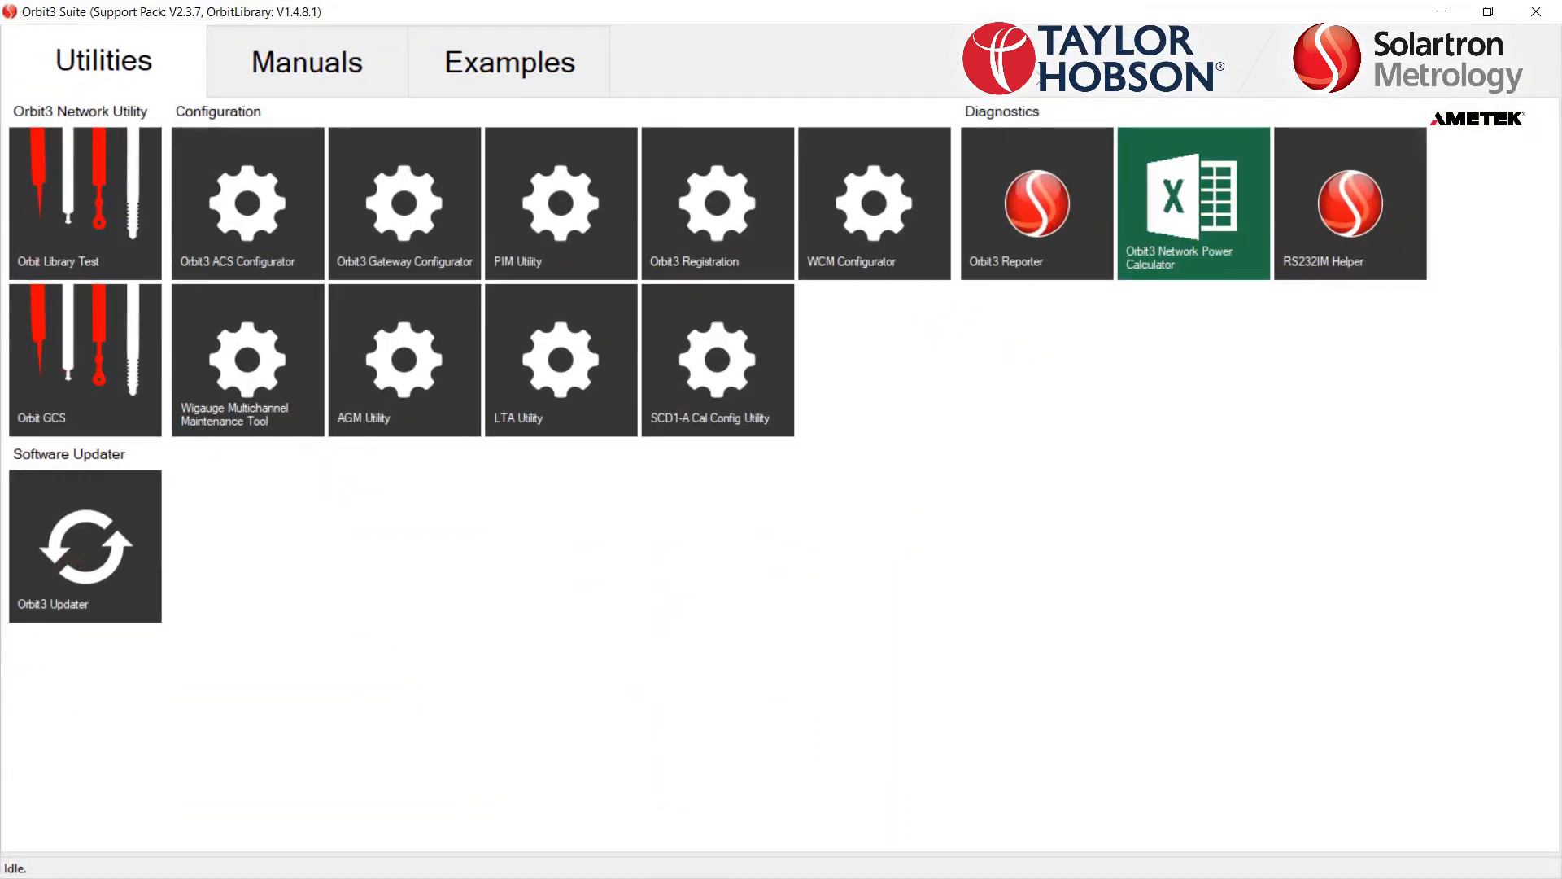
click(570, 274)
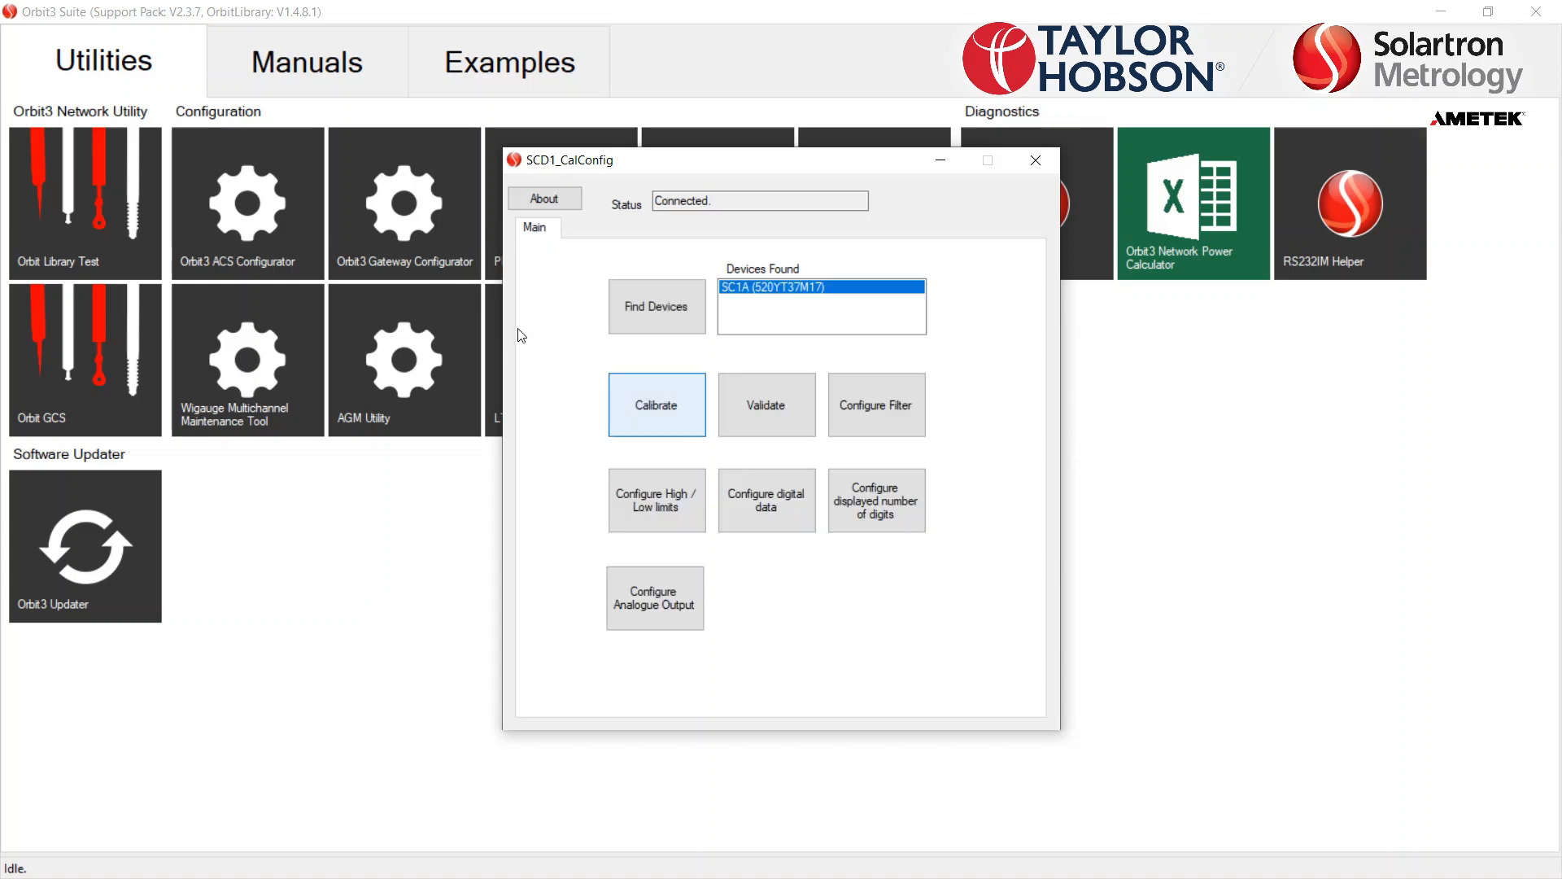
click(648, 411)
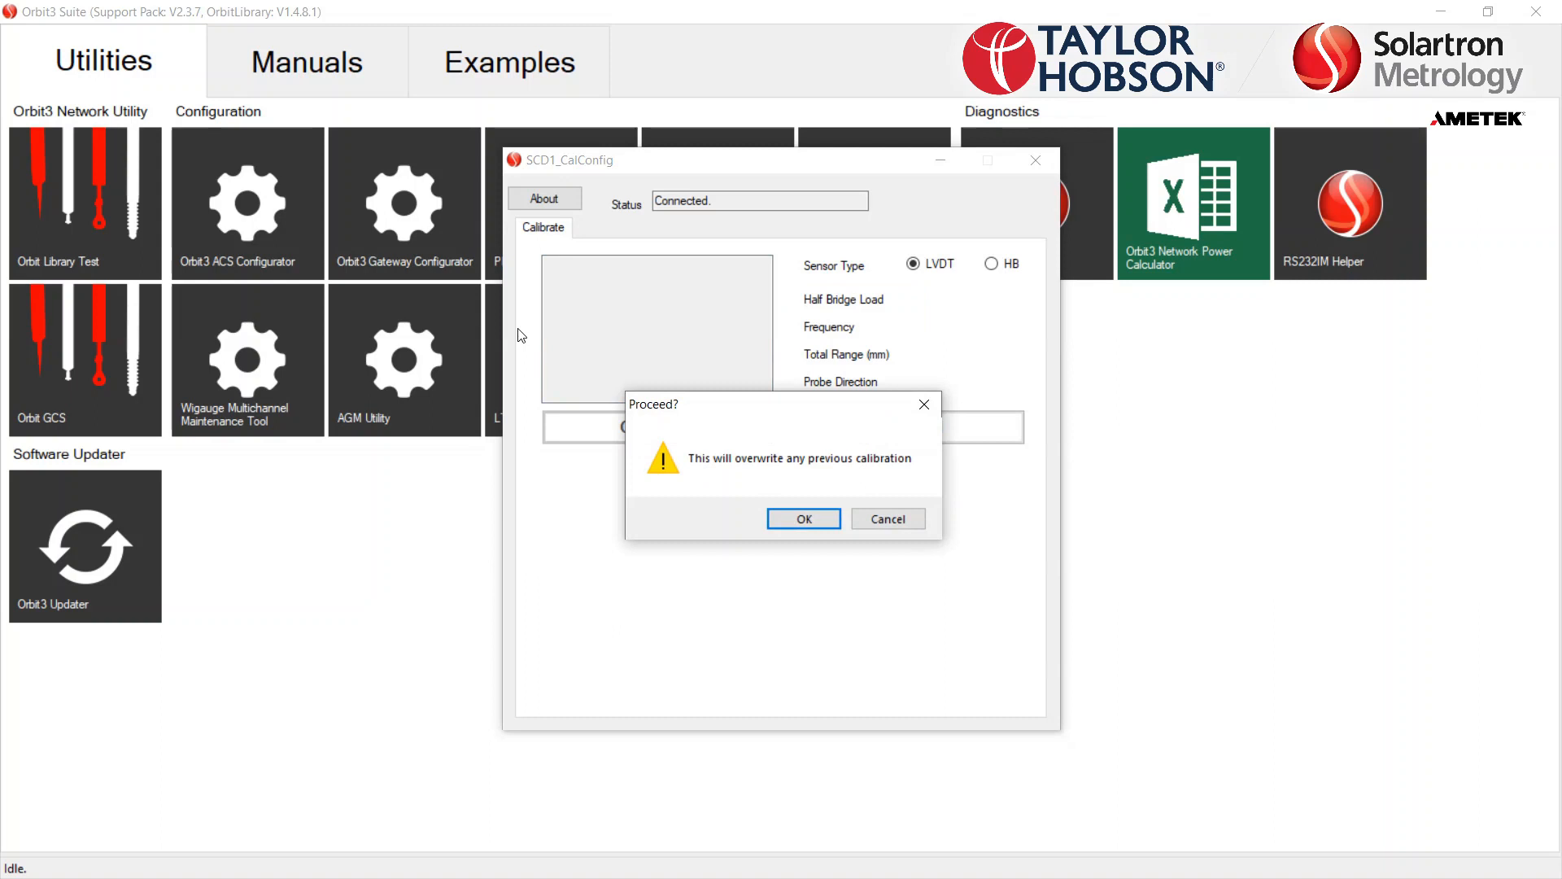
click(793, 515)
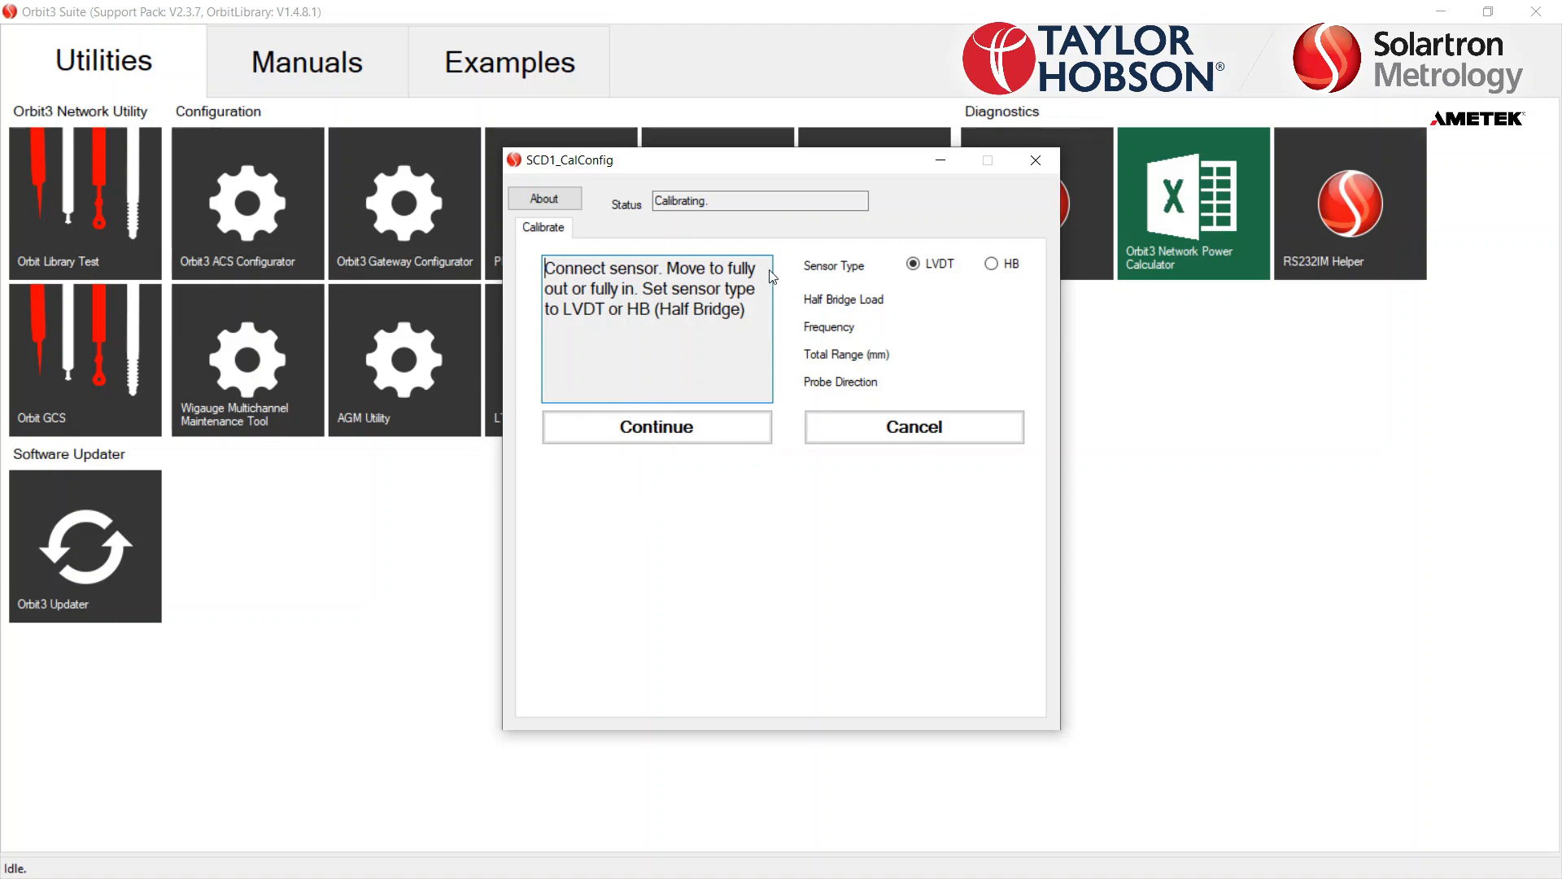
Set the calibration's sensor type to LVDT and its frequency to Freq5k.
click(991, 262)
click(924, 265)
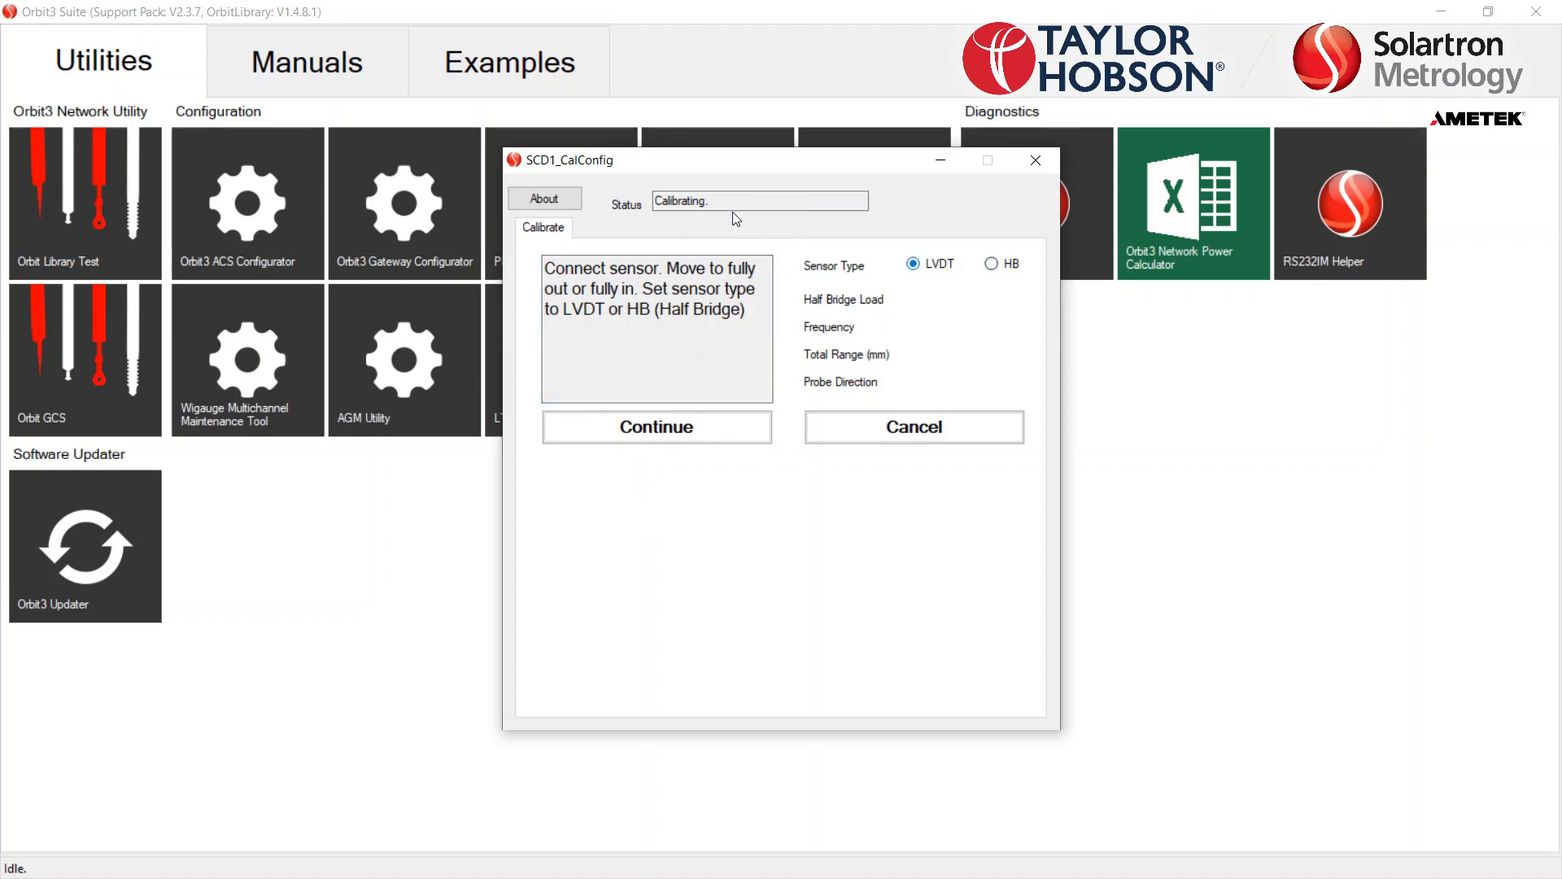
click(701, 435)
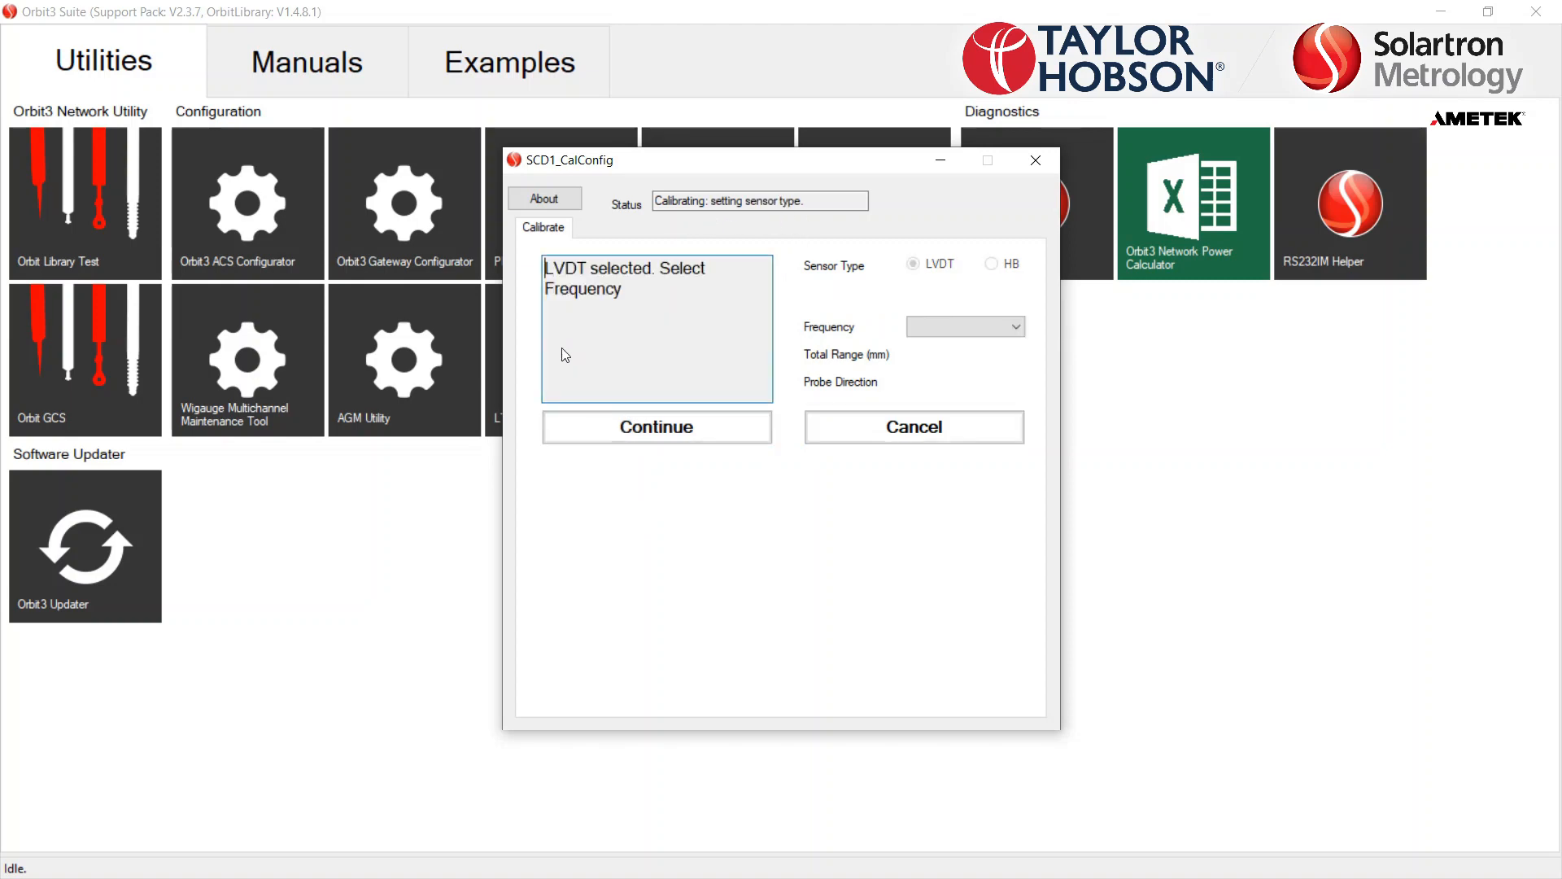
key(Tab)
key(alt+Down)
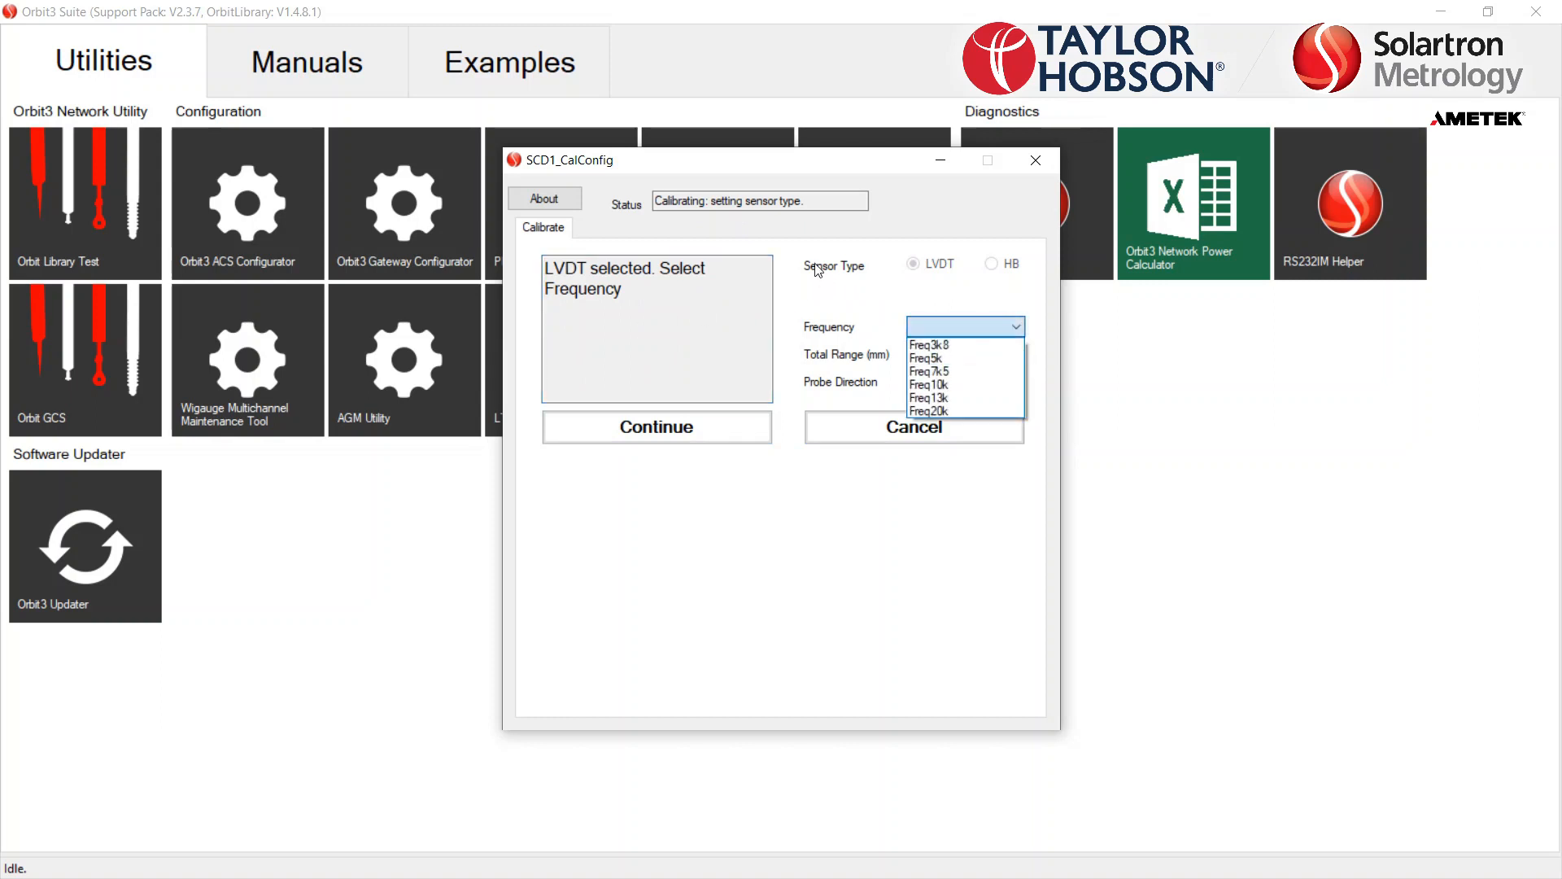
click(953, 359)
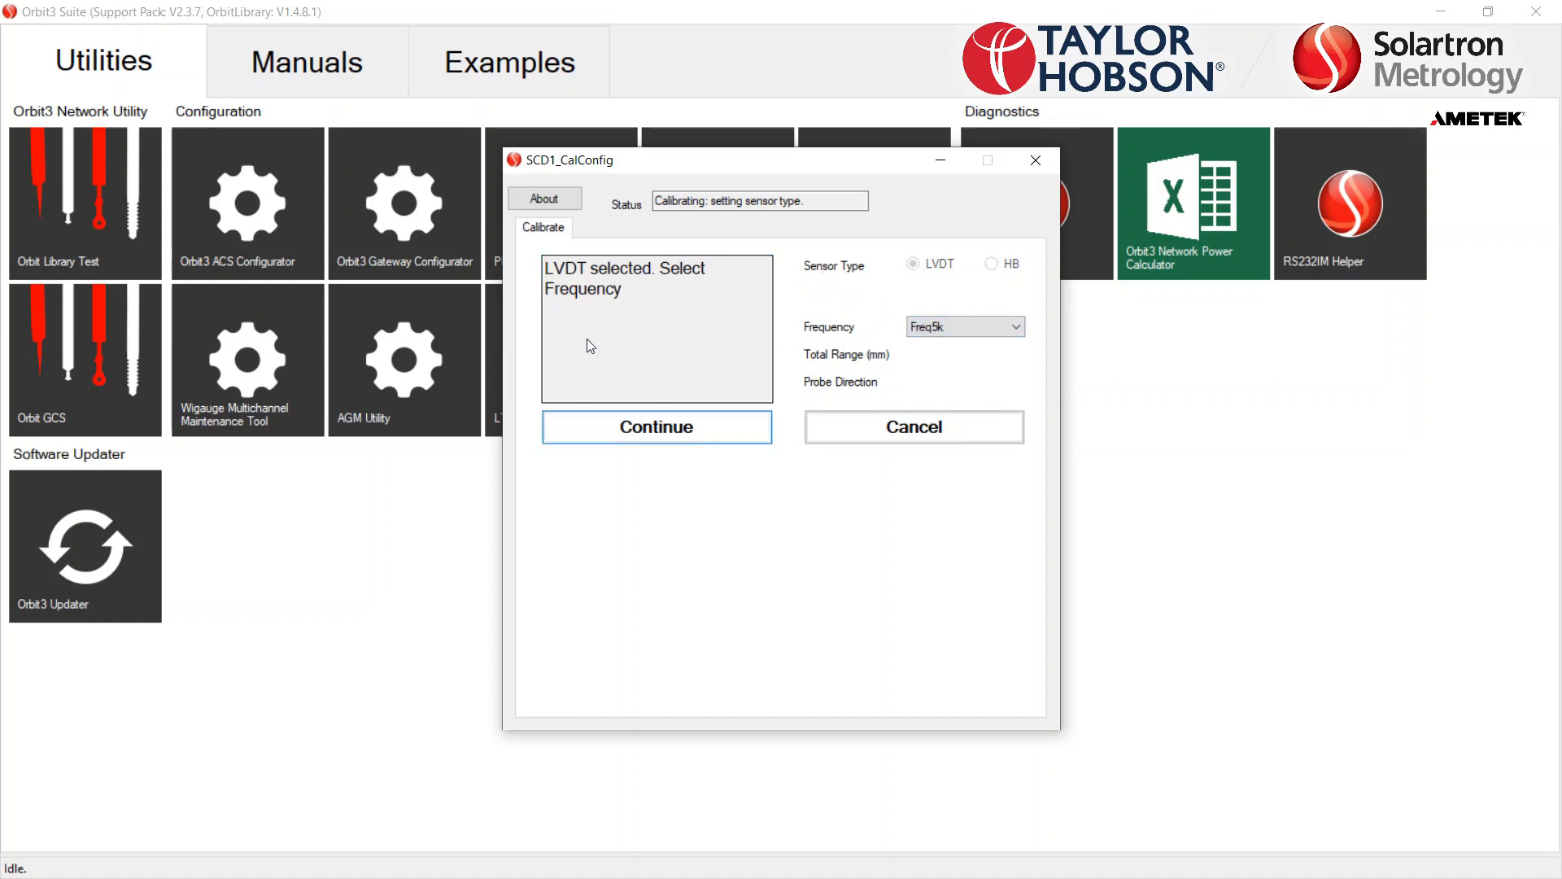
key(Return)
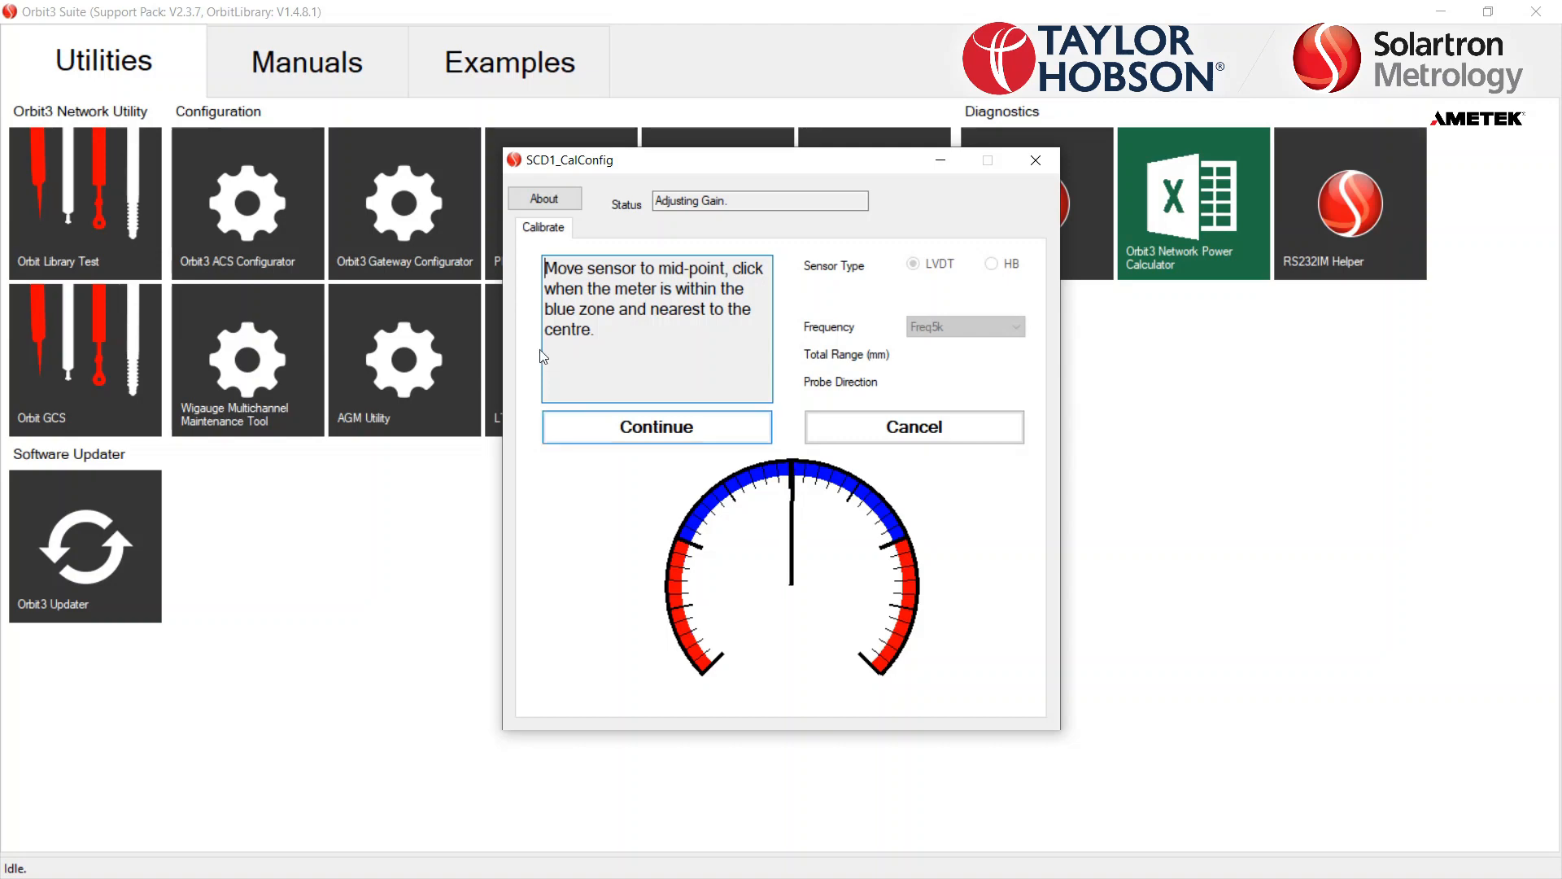
Accept the sensor's mid-point position and set its total range to 10 mm.
key(Return)
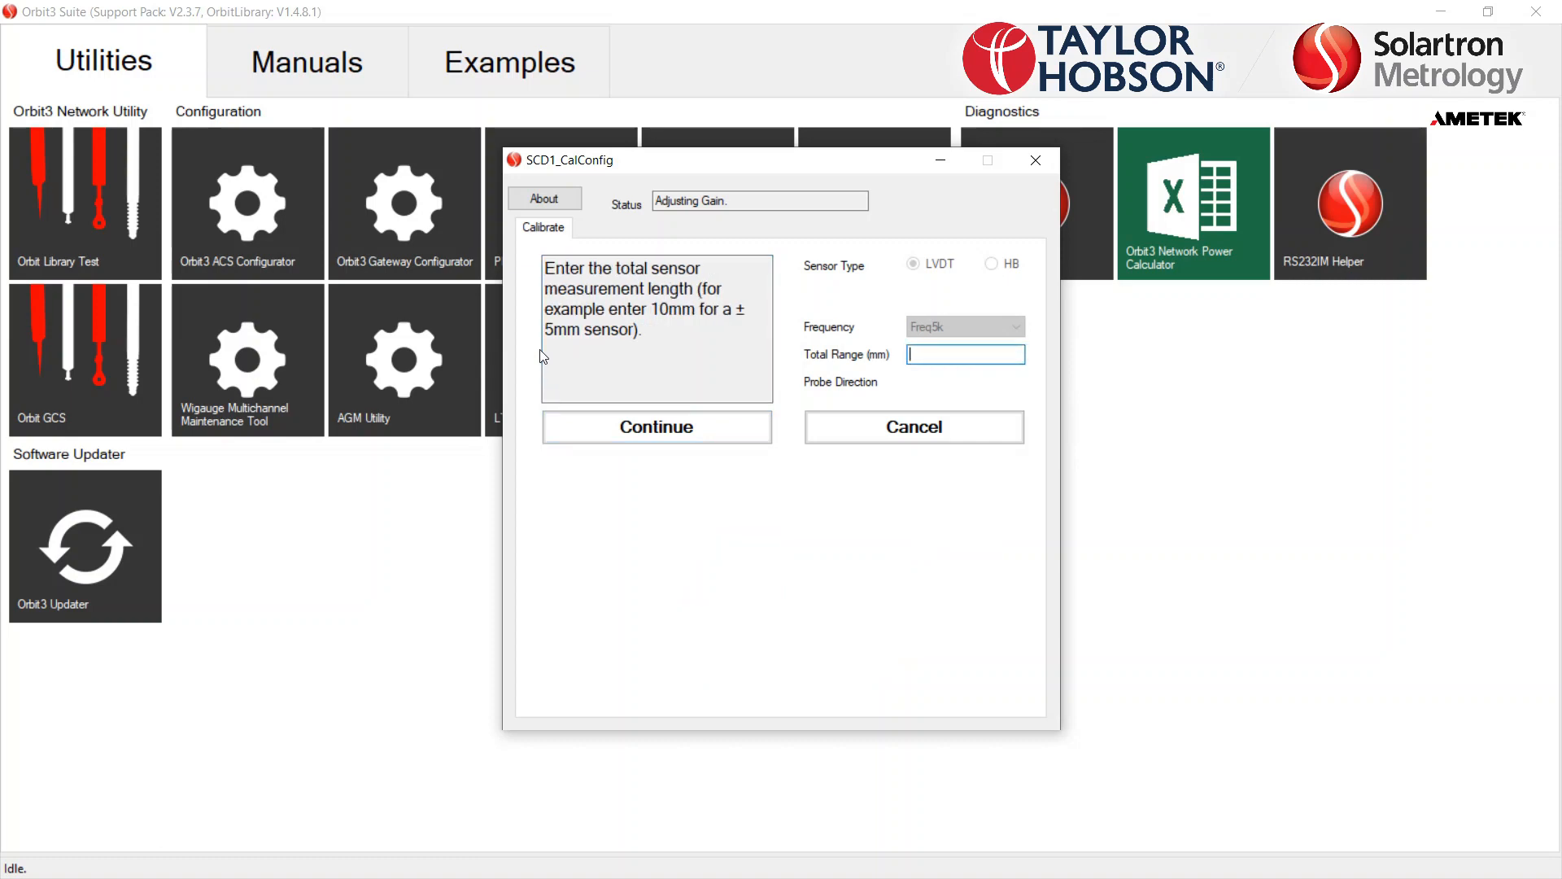
text(10)
key(Return)
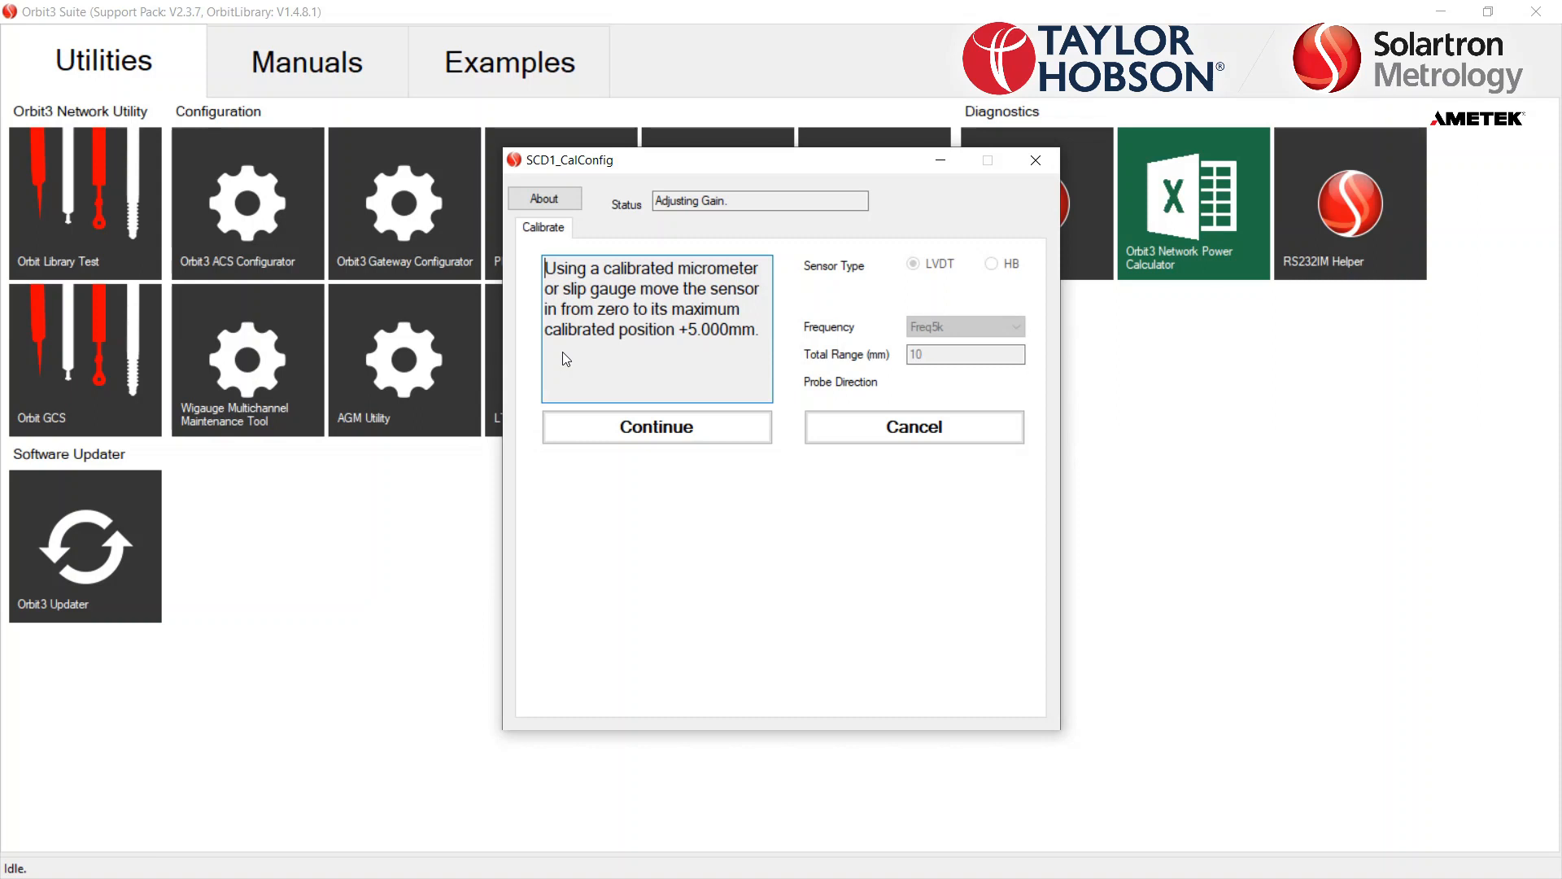
Accept the maximum calibrated position of +5.000 mm and complete the calibration with the RetractPlus probe direction.
key(Return)
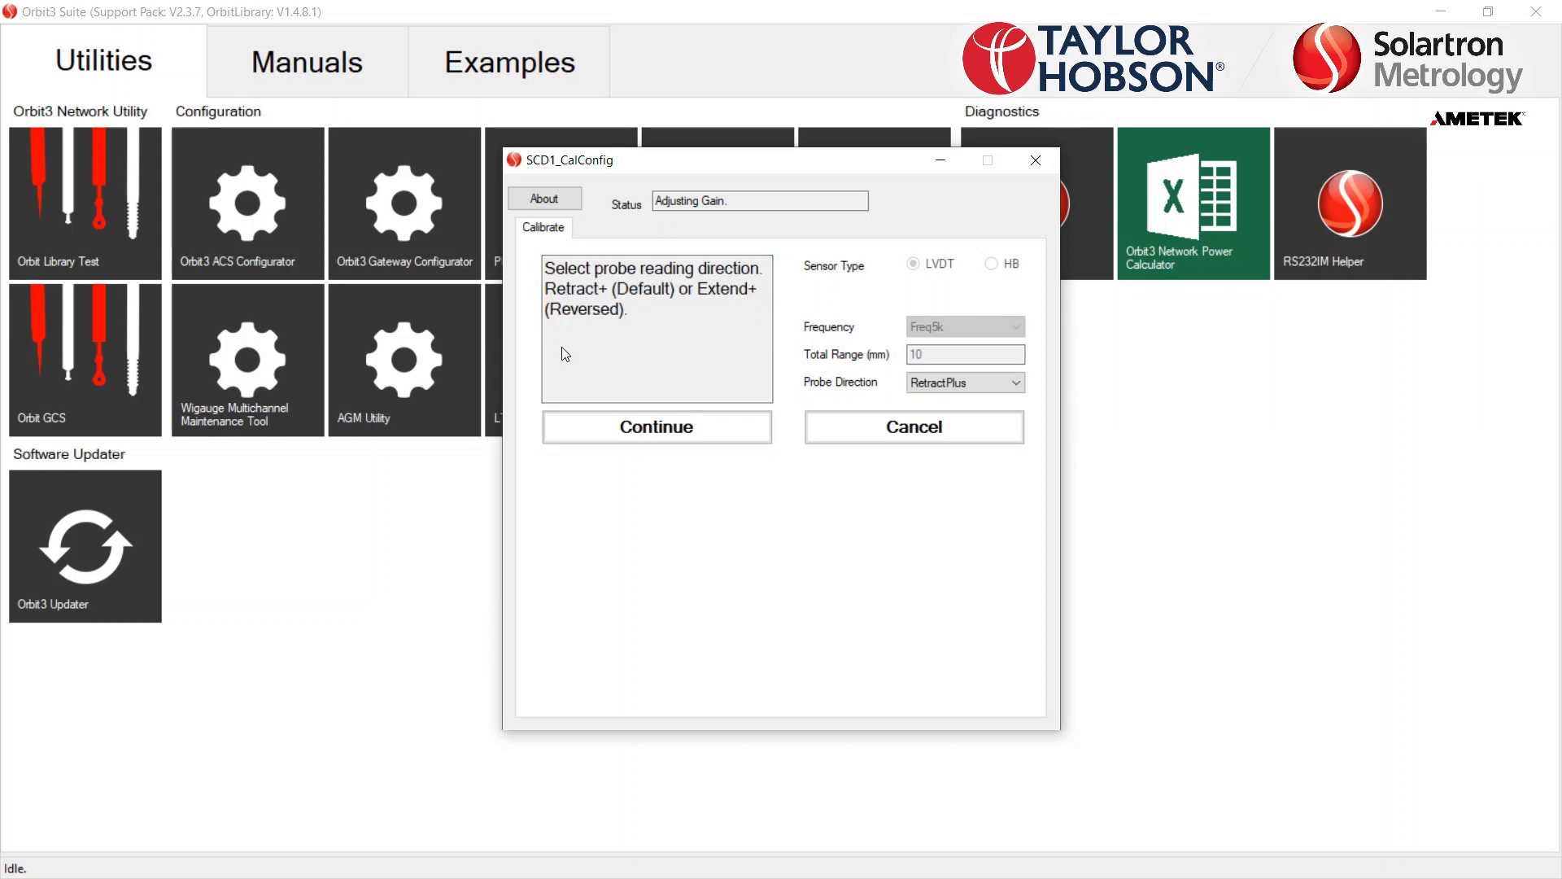
key(Return)
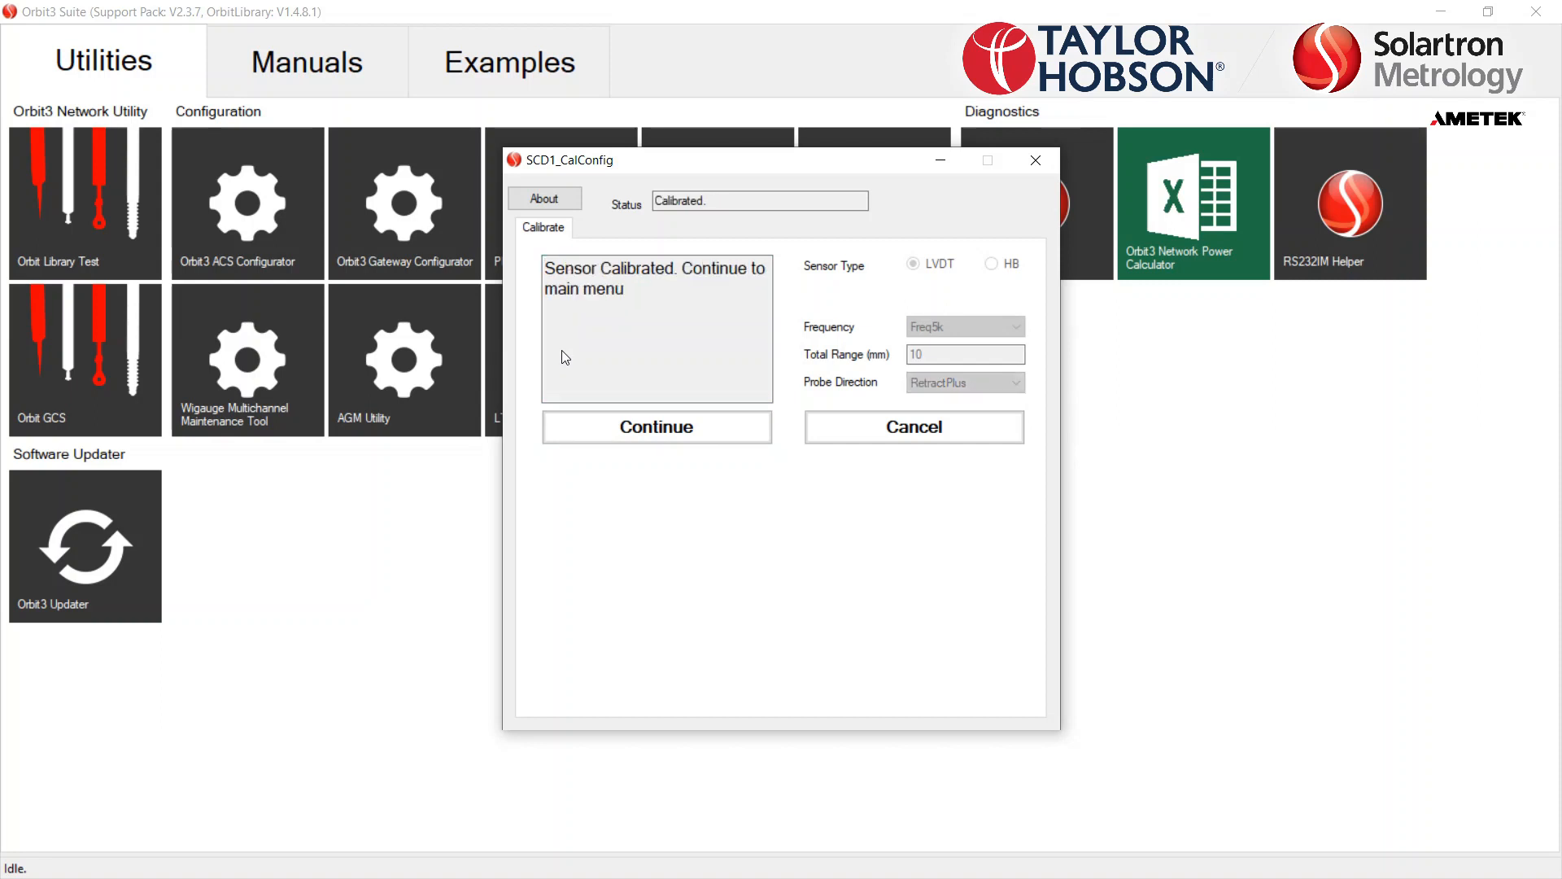
key(Return)
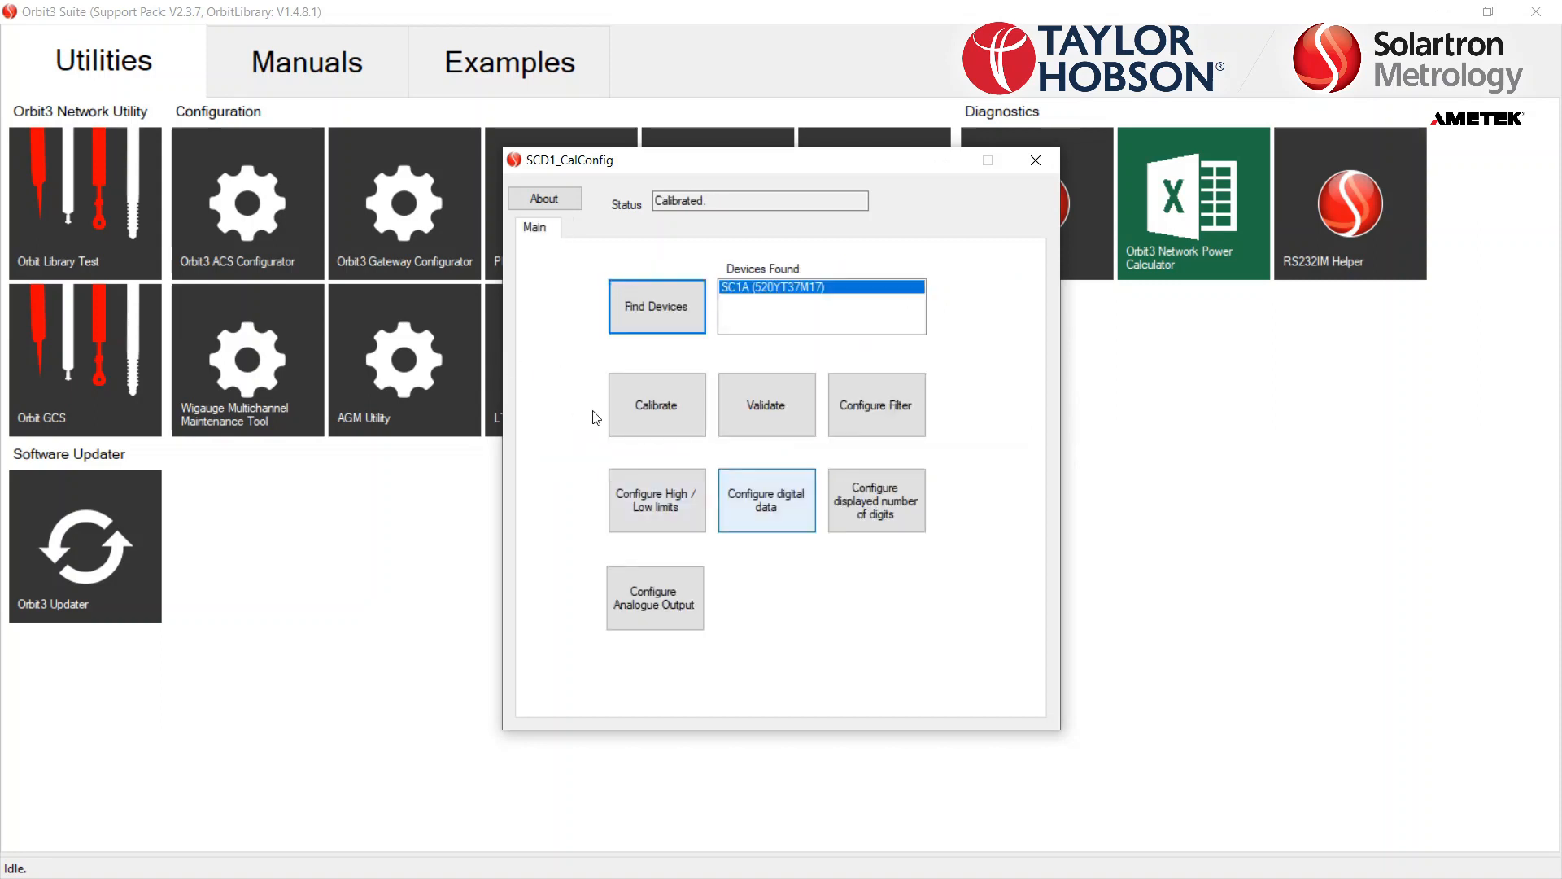
Check the calibrated sensor's live reading in the validation screen and finish validating.
key(Return)
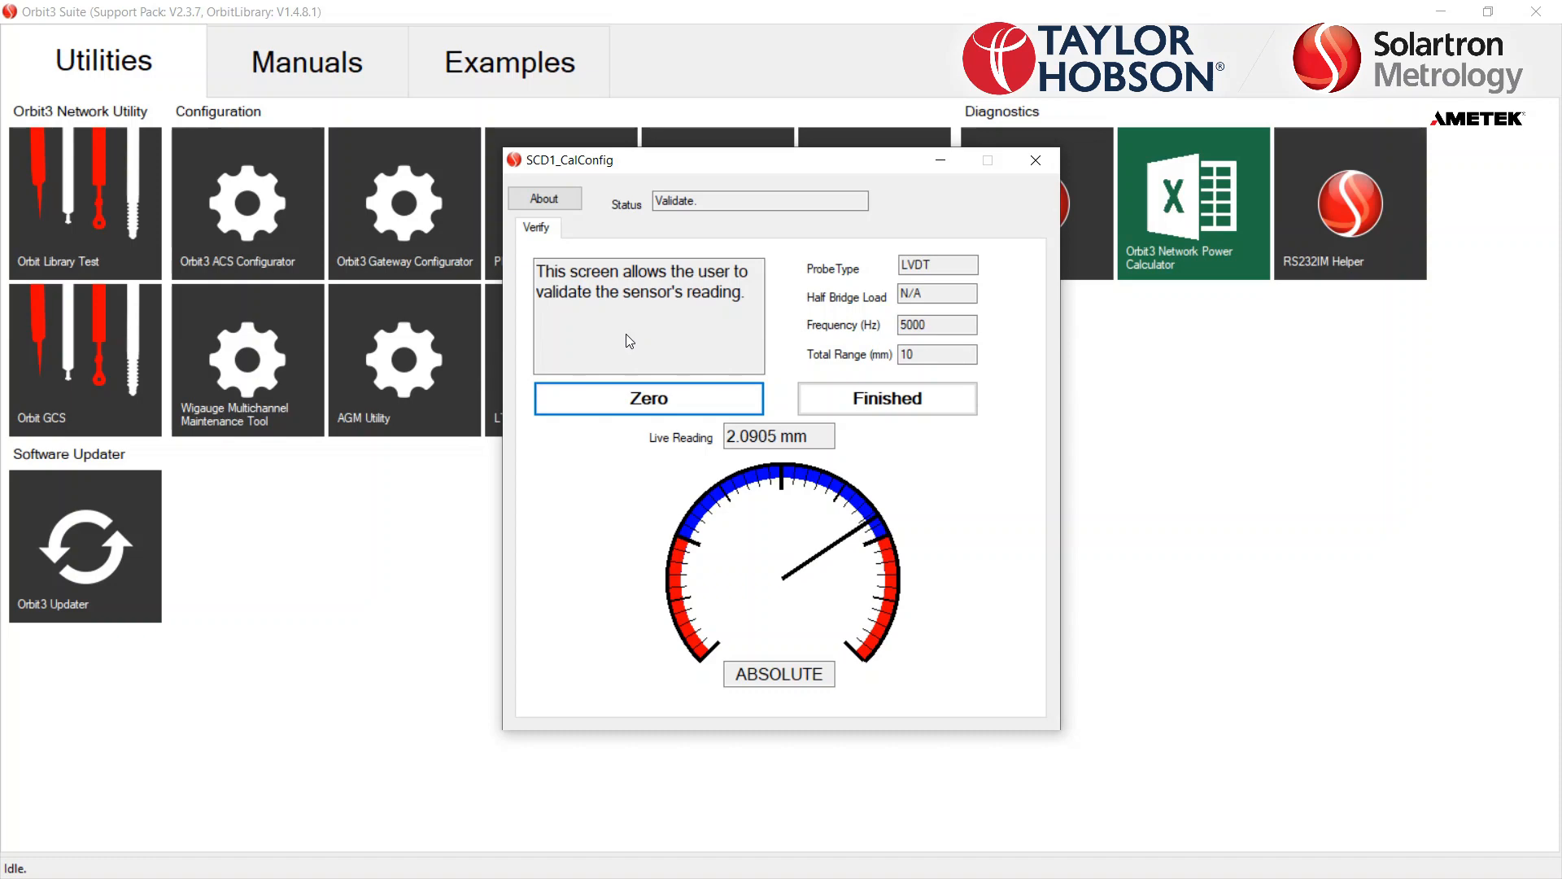
click(858, 399)
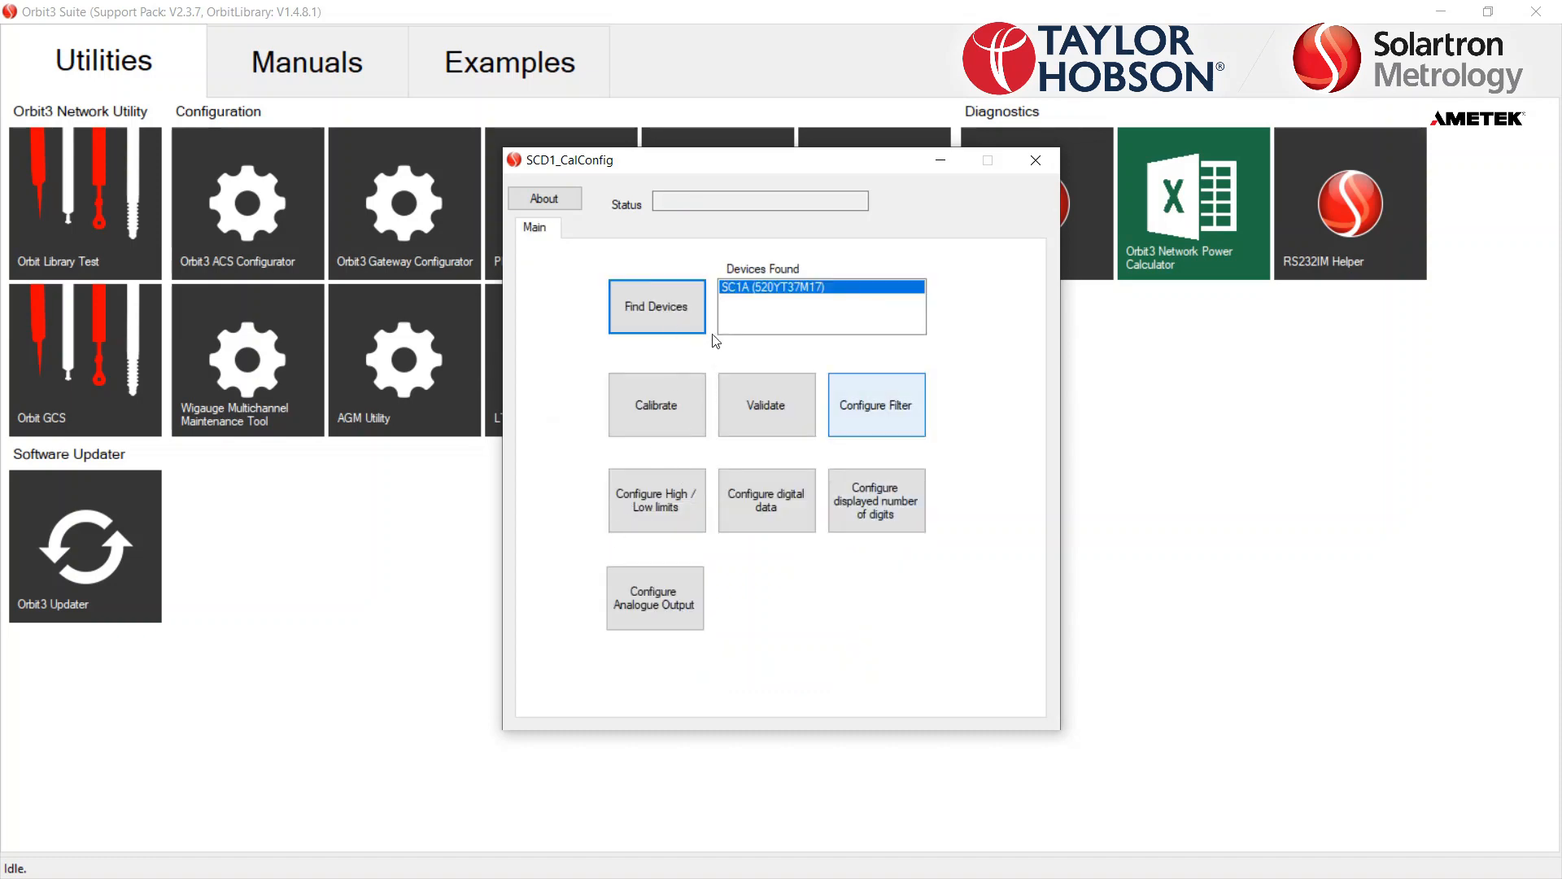
Try the medium and high filtering presets, and manually adjust the sensor filter to a step response of about 904 ms.
click(876, 404)
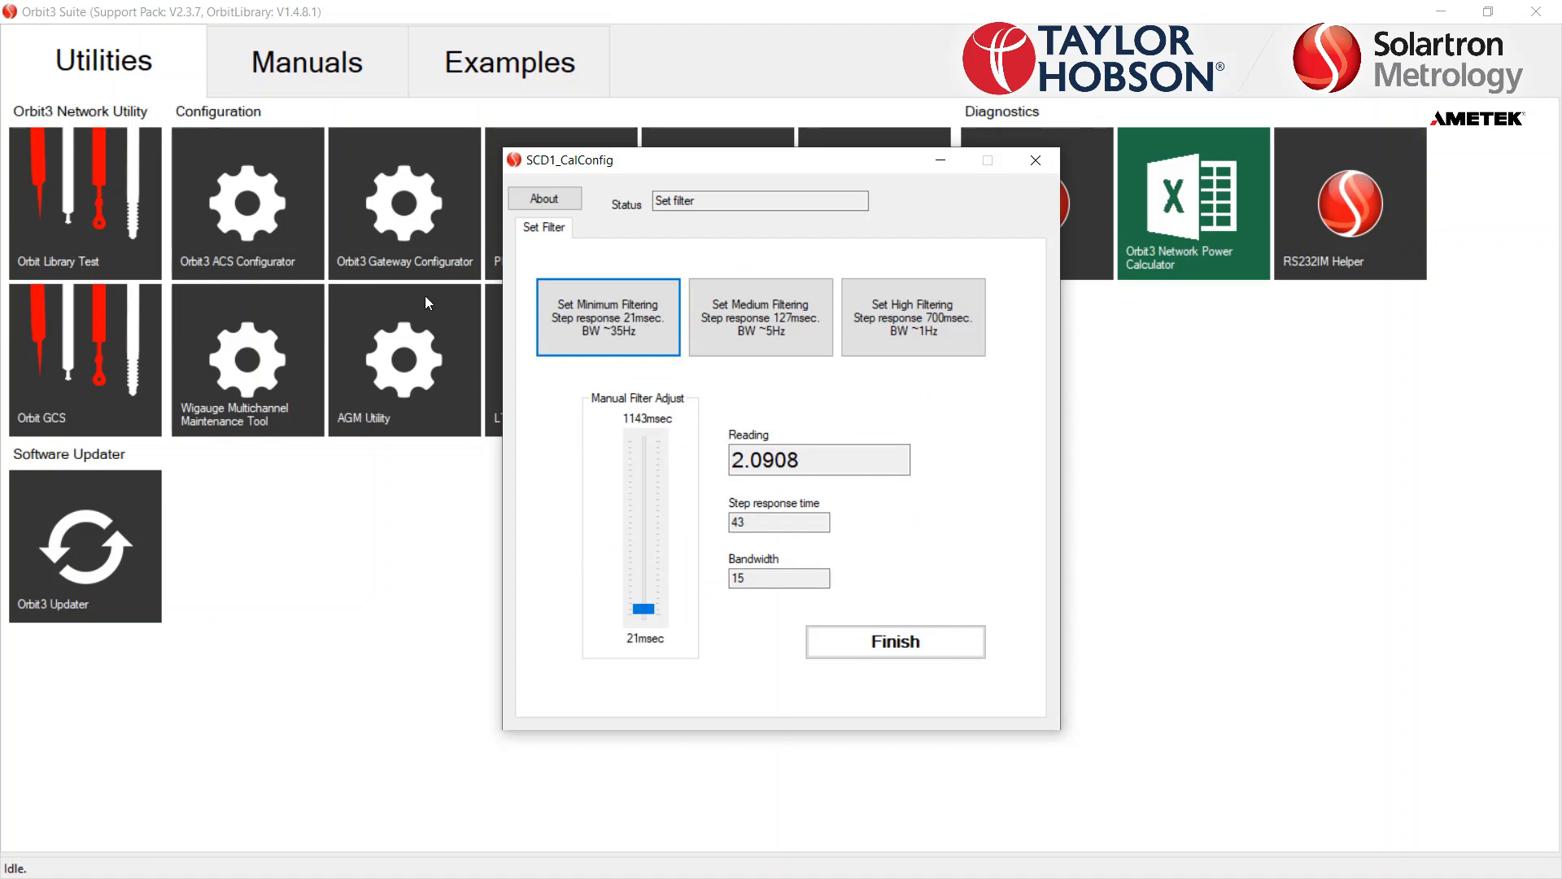
click(759, 348)
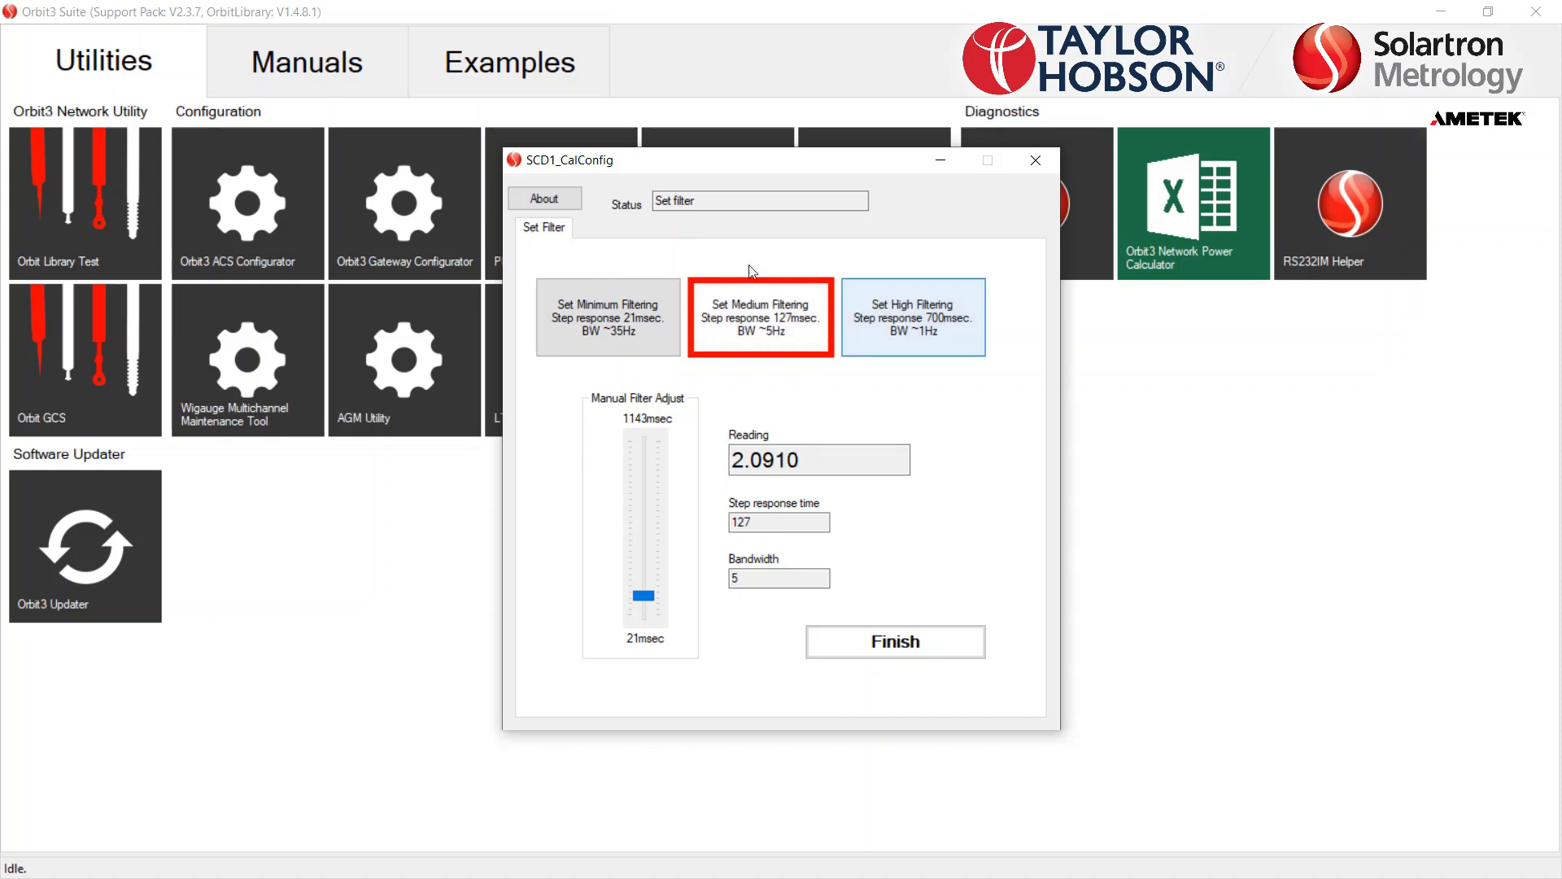
click(912, 329)
drag(647, 506, 647, 476)
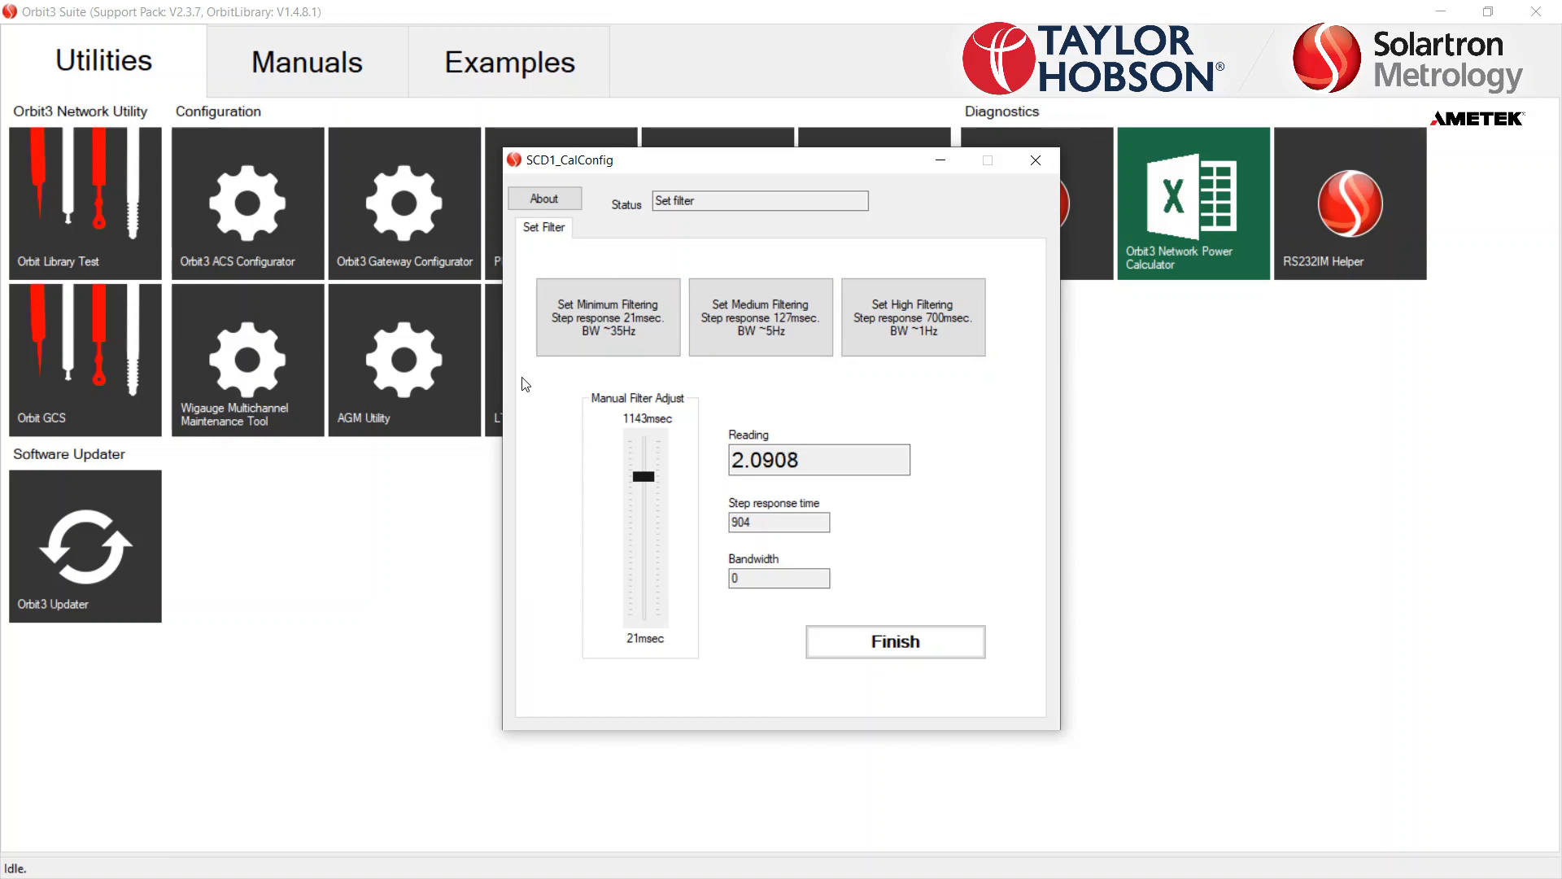
drag(648, 477, 648, 483)
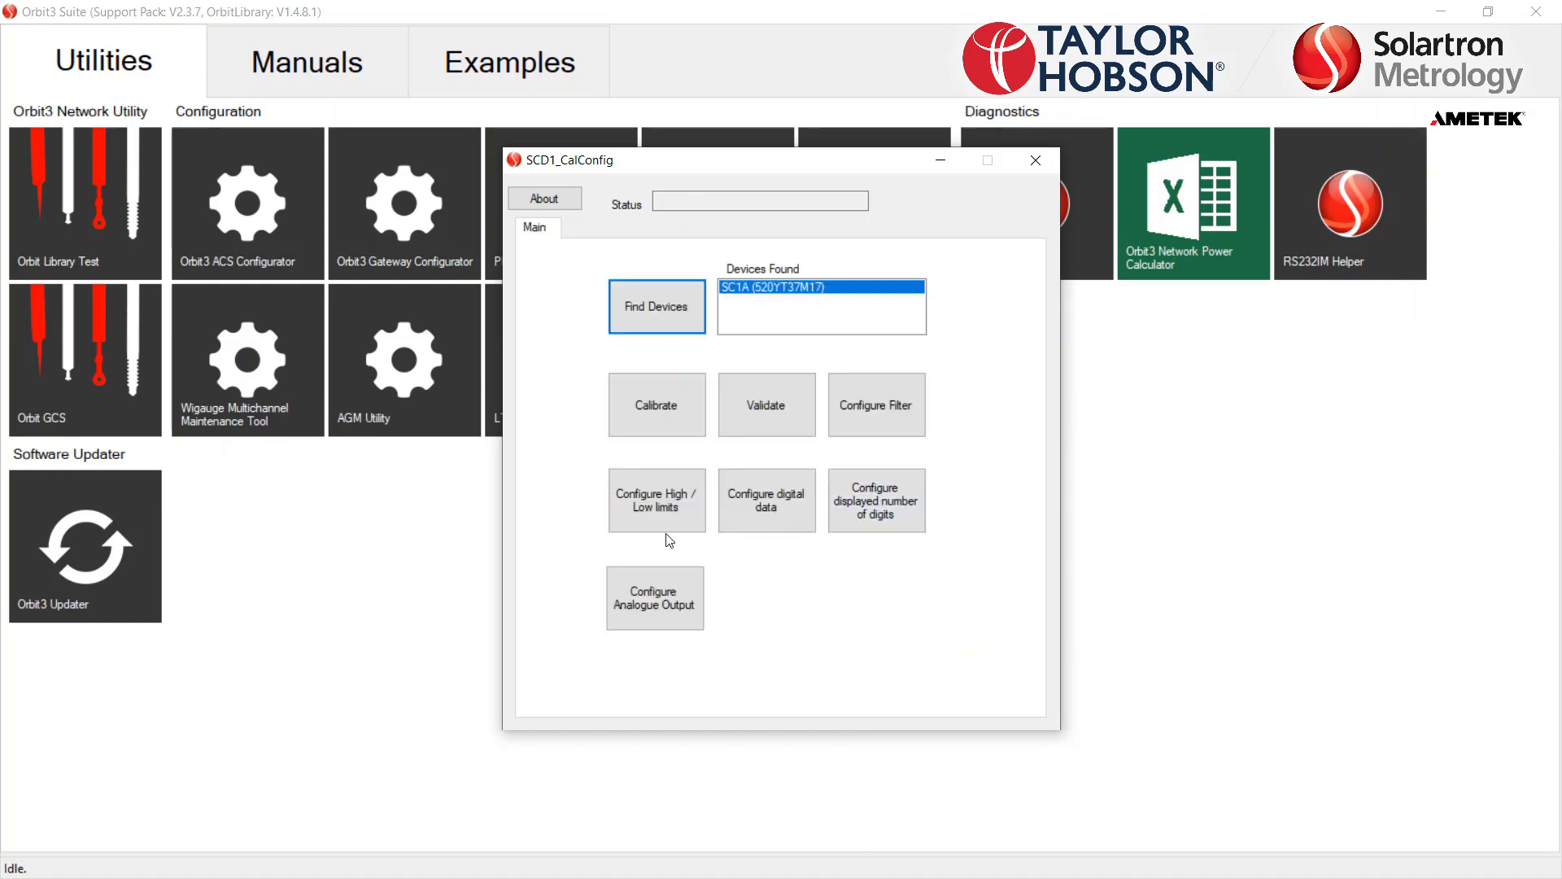
Open the high/low limits configuration and widen the limits to about -2.325 mm lower and 1.879 mm upper.
click(622, 484)
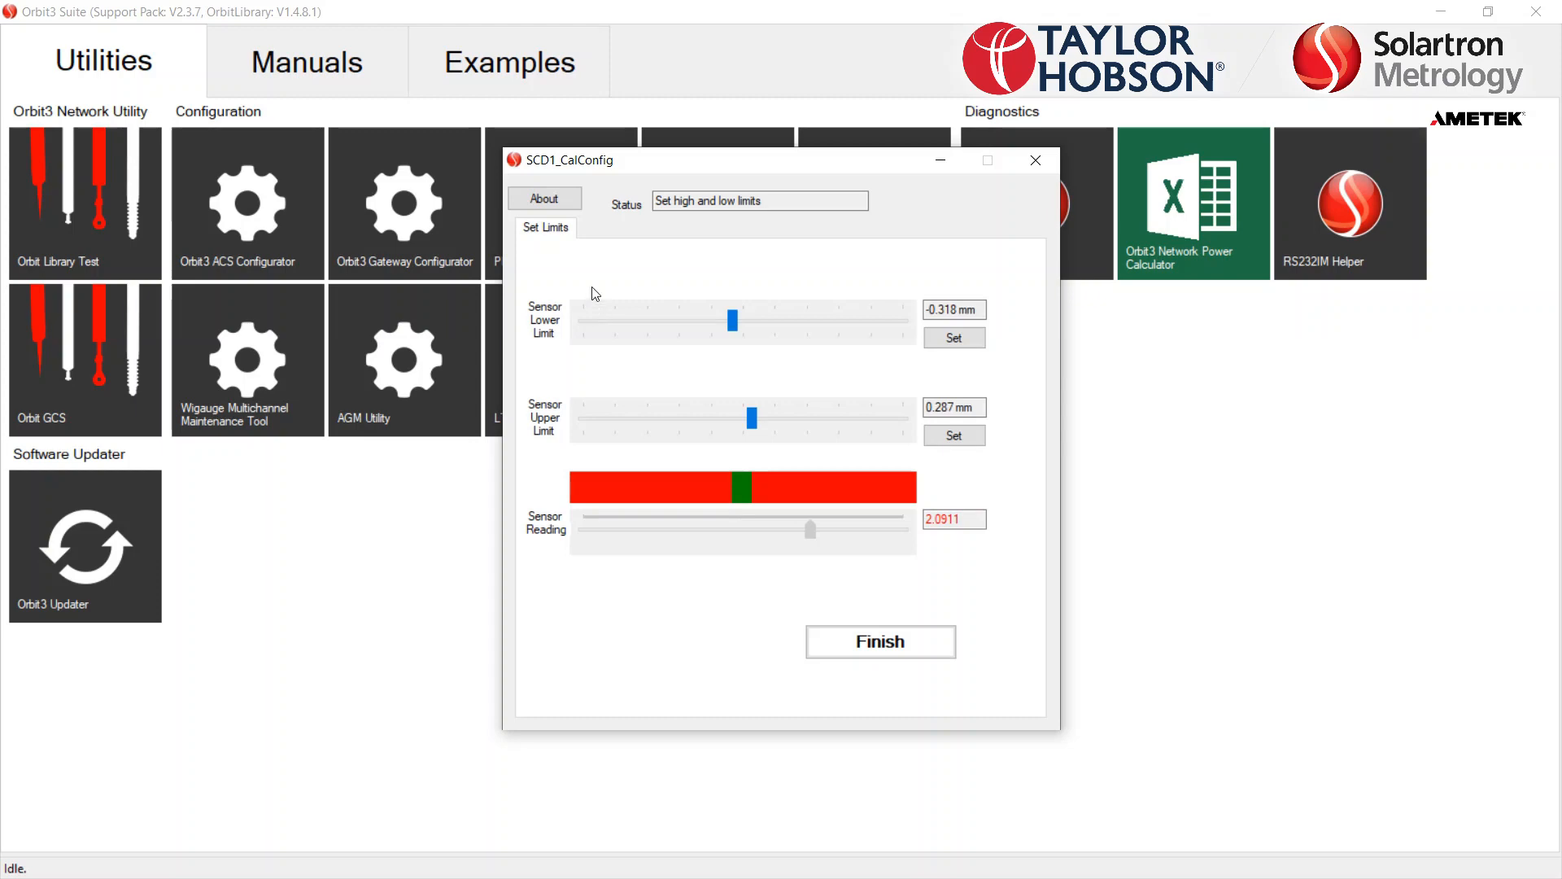
drag(732, 321, 669, 321)
drag(752, 418, 803, 418)
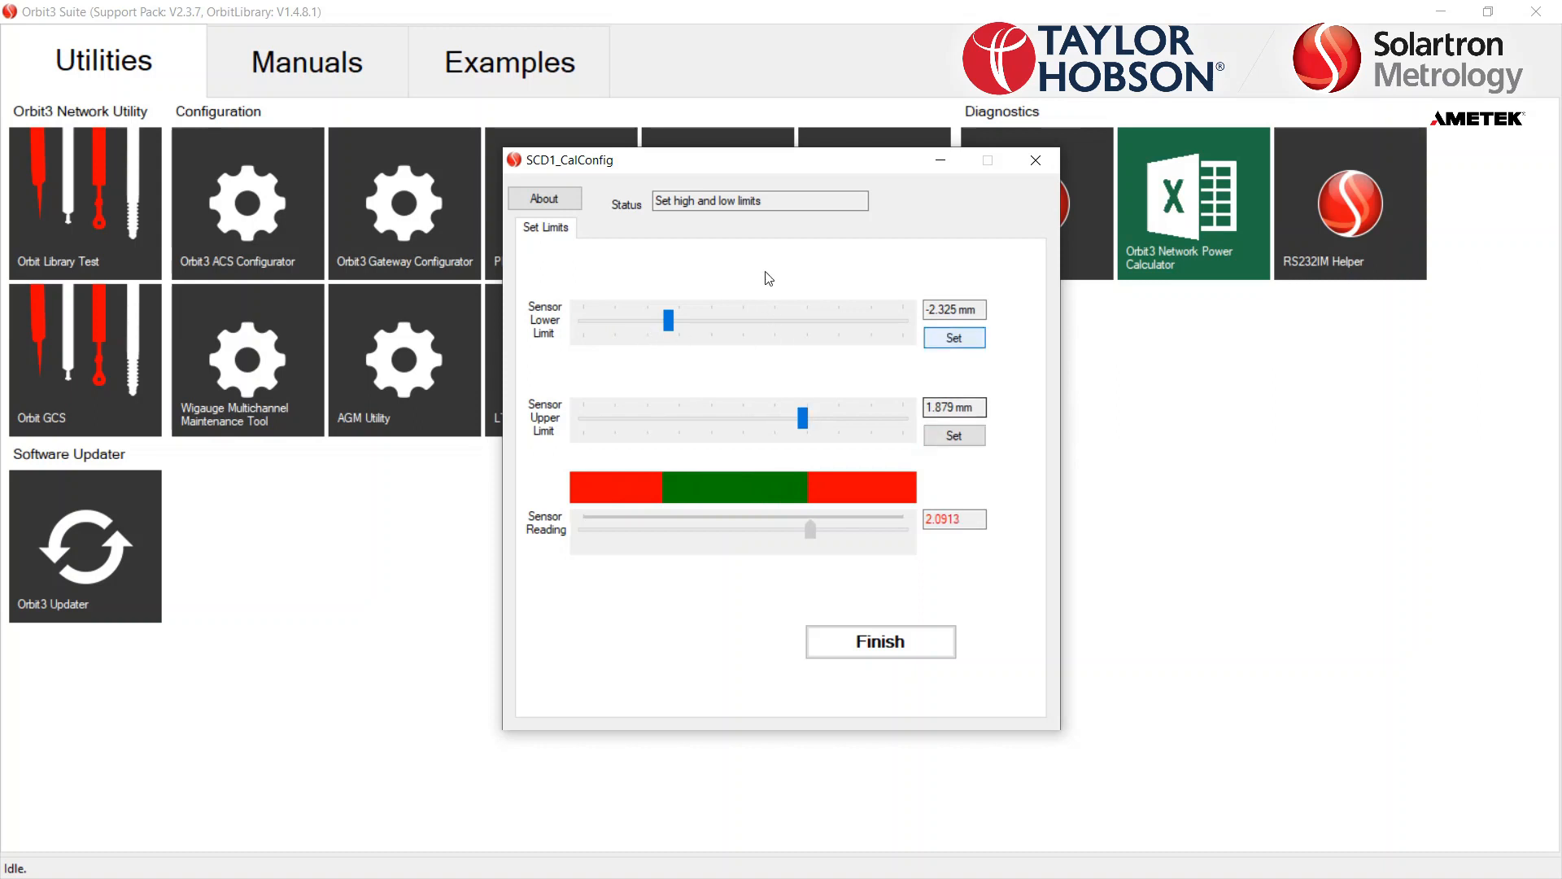
Set the sensor's exact lower limit to -2.00 mm and upper limit to 2.0 mm, and finish the limits configuration.
click(955, 338)
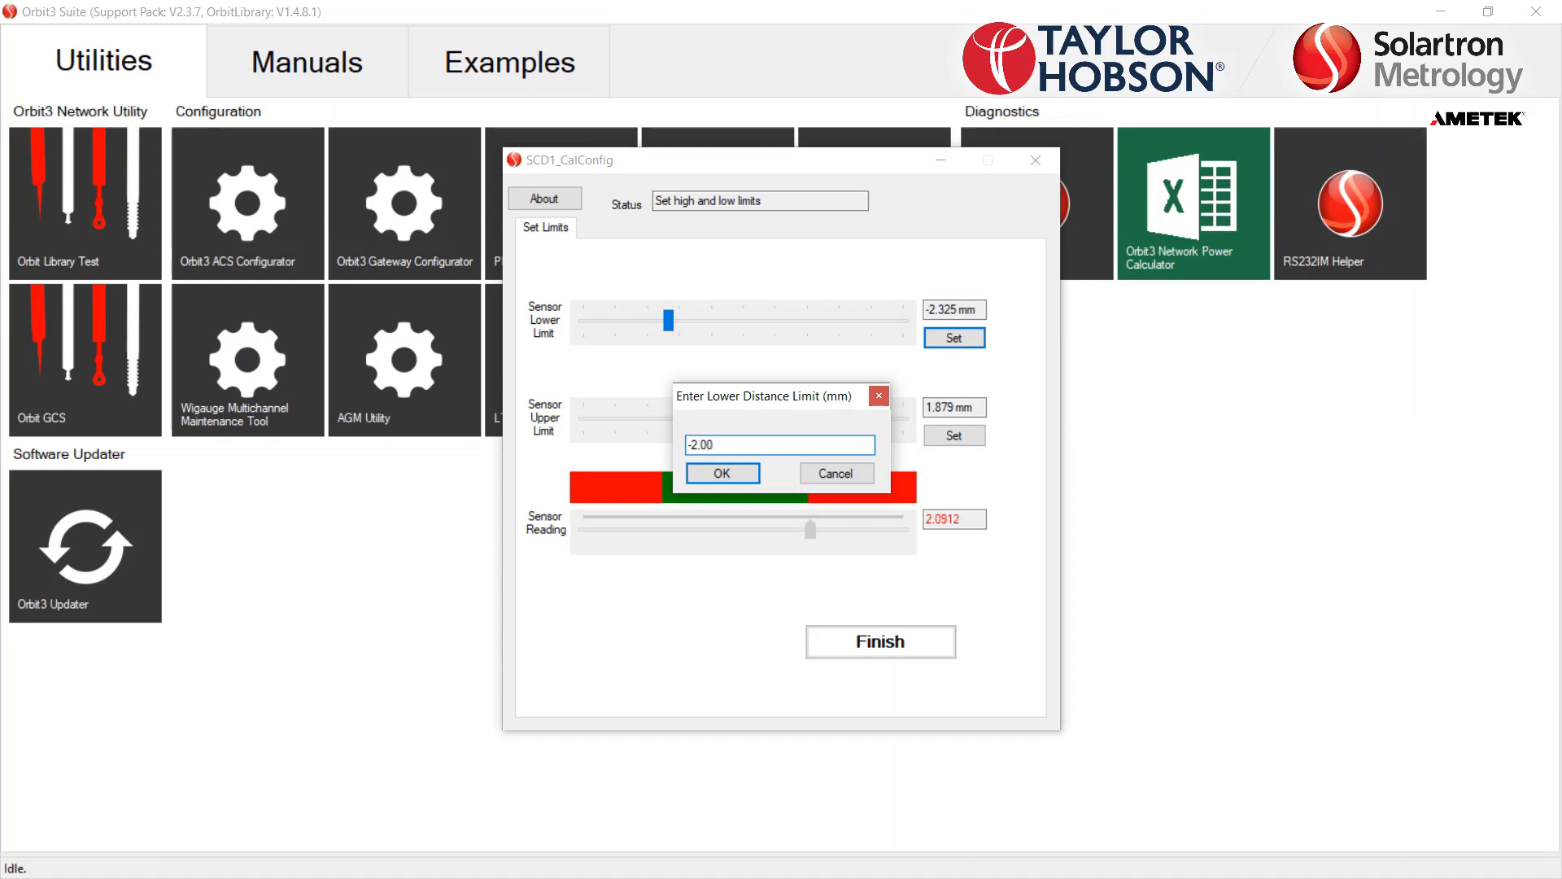
key(Return)
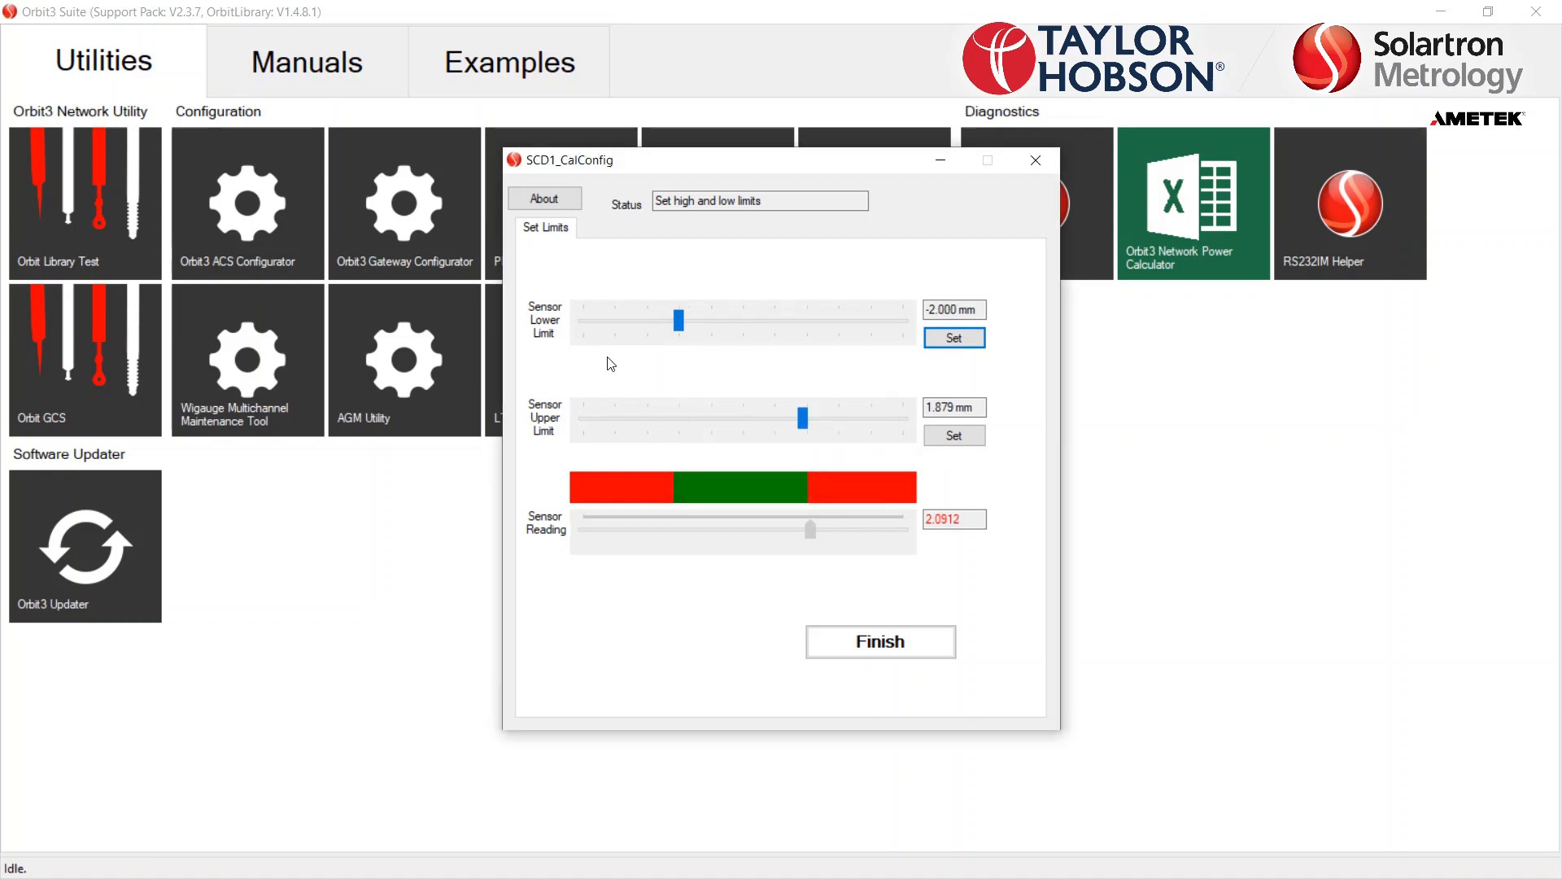
key(Tab)
key(Return)
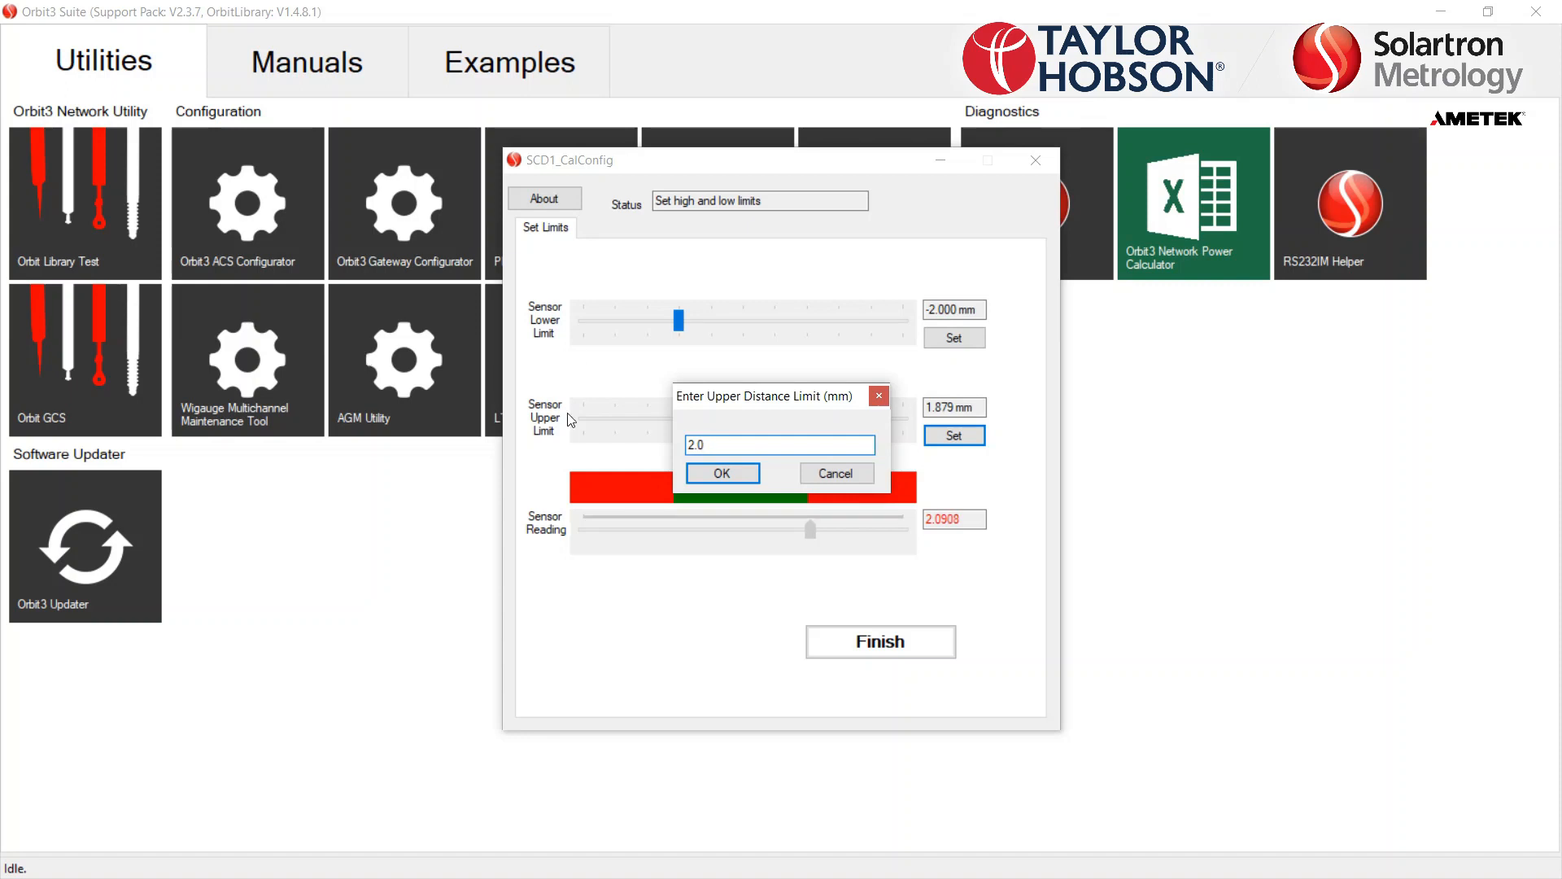
key(Return)
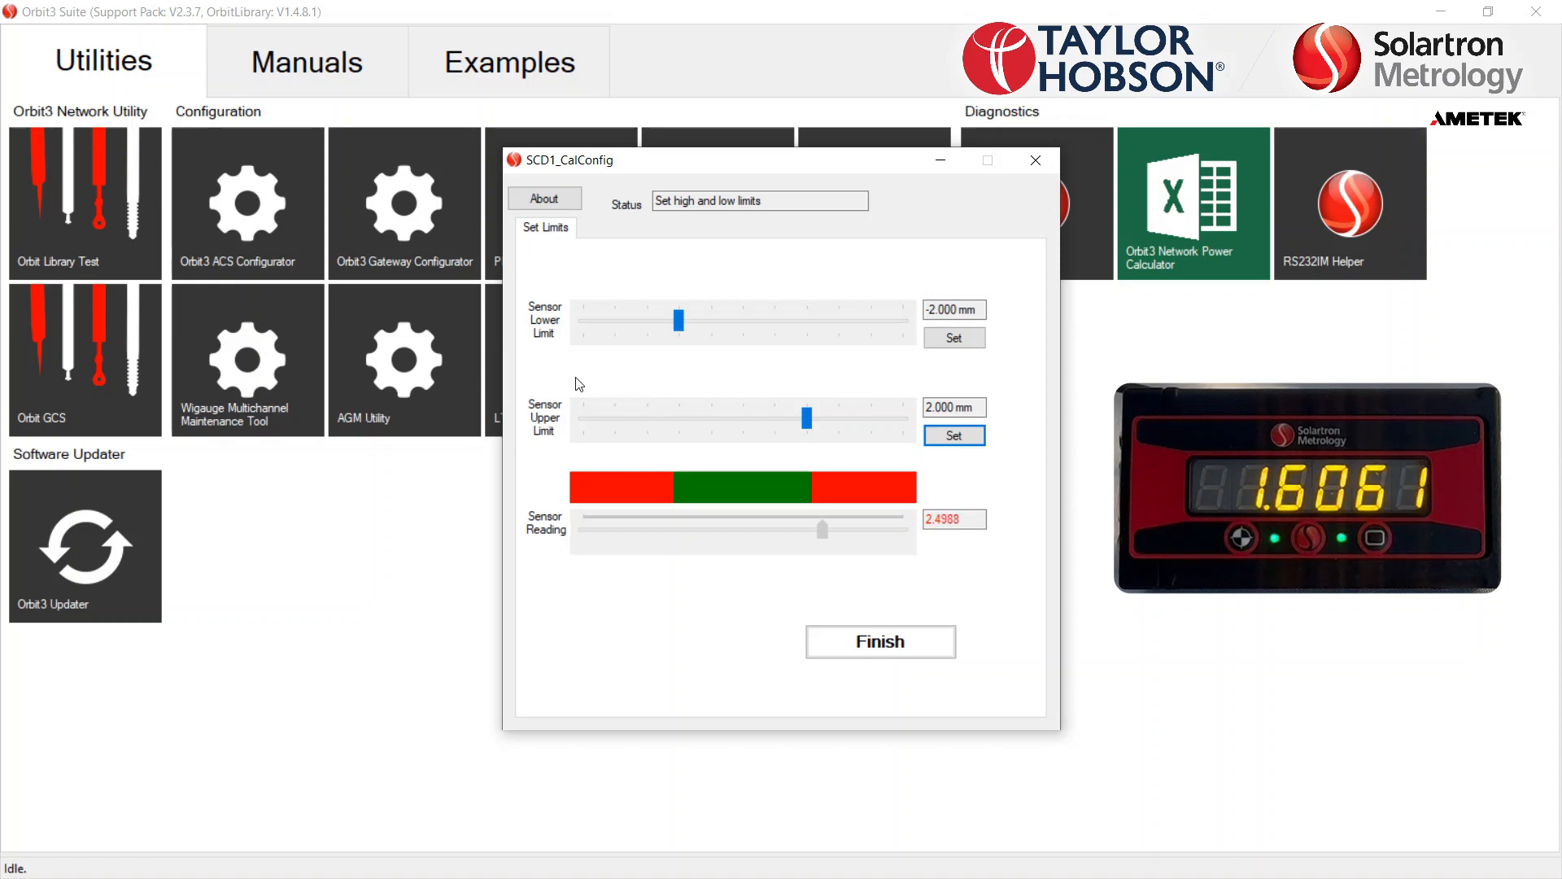
click(880, 642)
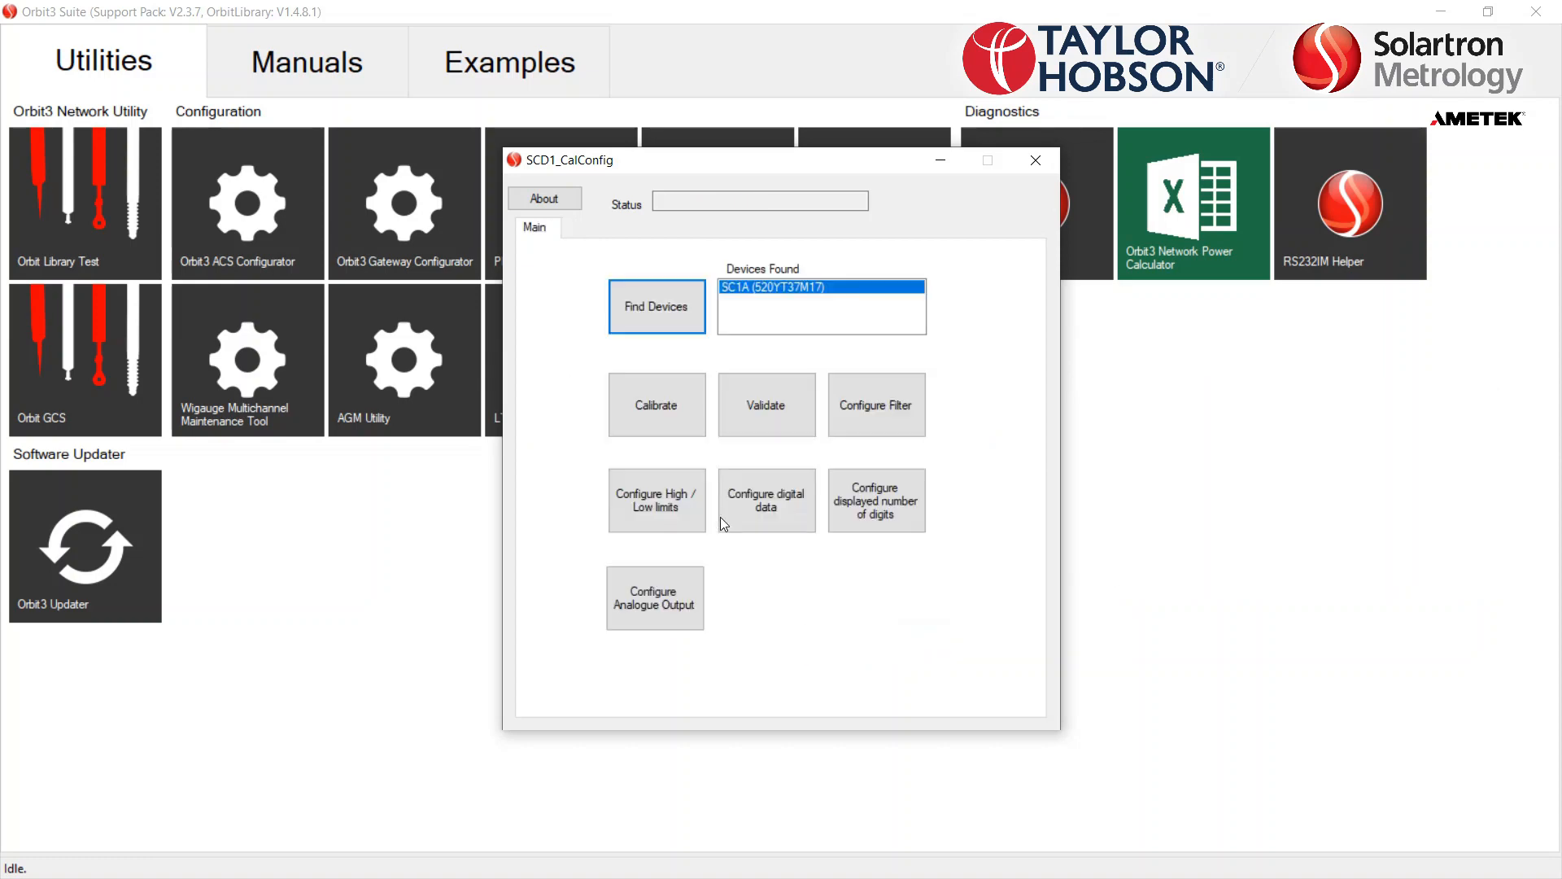
Try inches and mils as USB and Modbus units, restore mm, and view the MODBUS baud rate options before finishing.
click(724, 519)
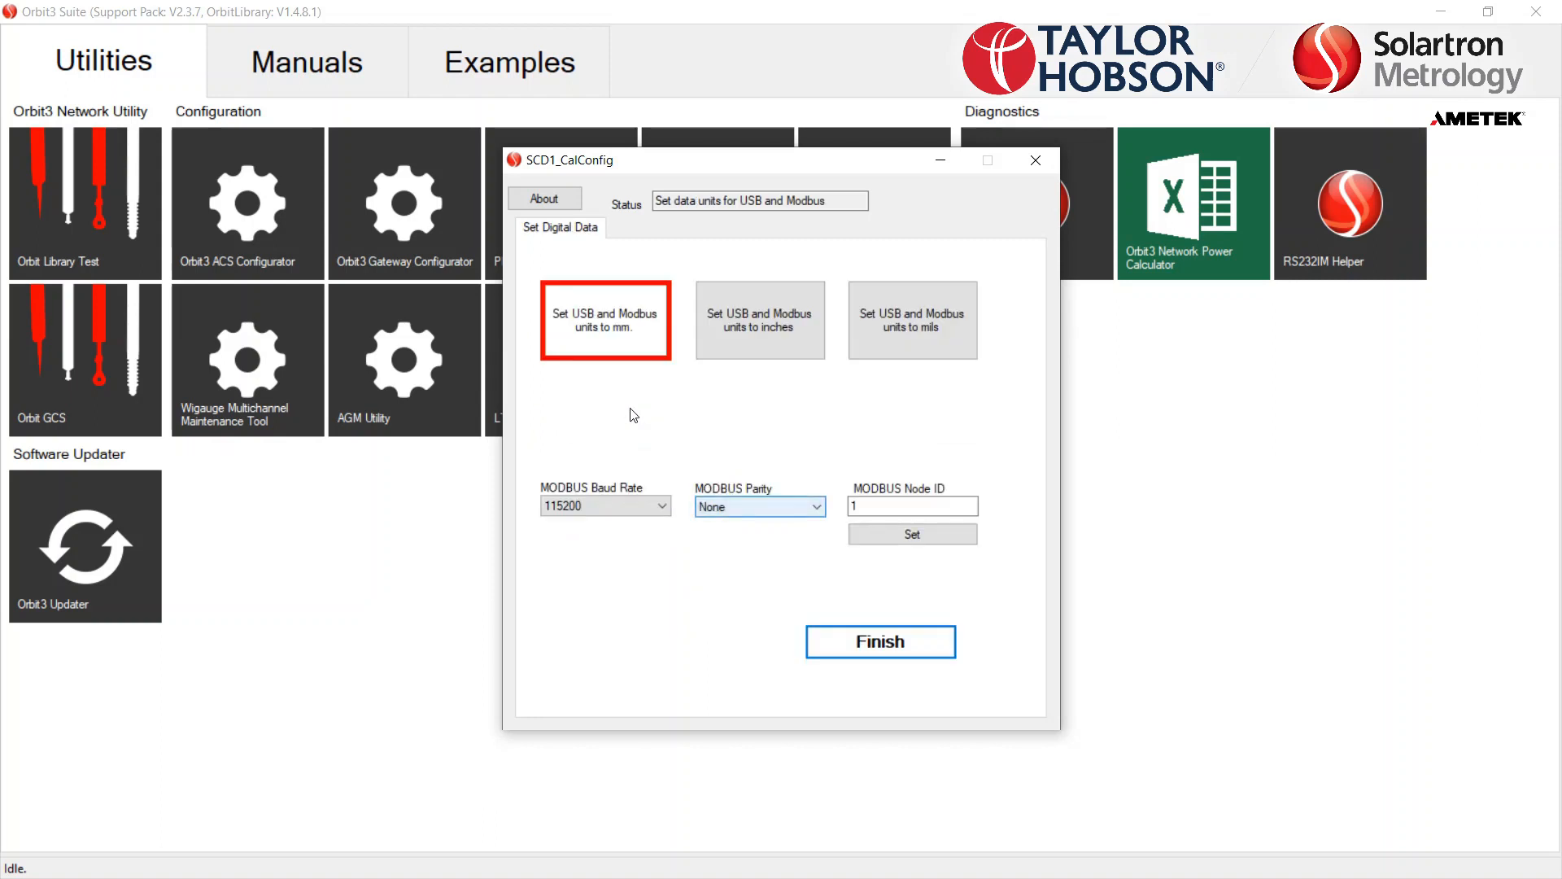
click(729, 331)
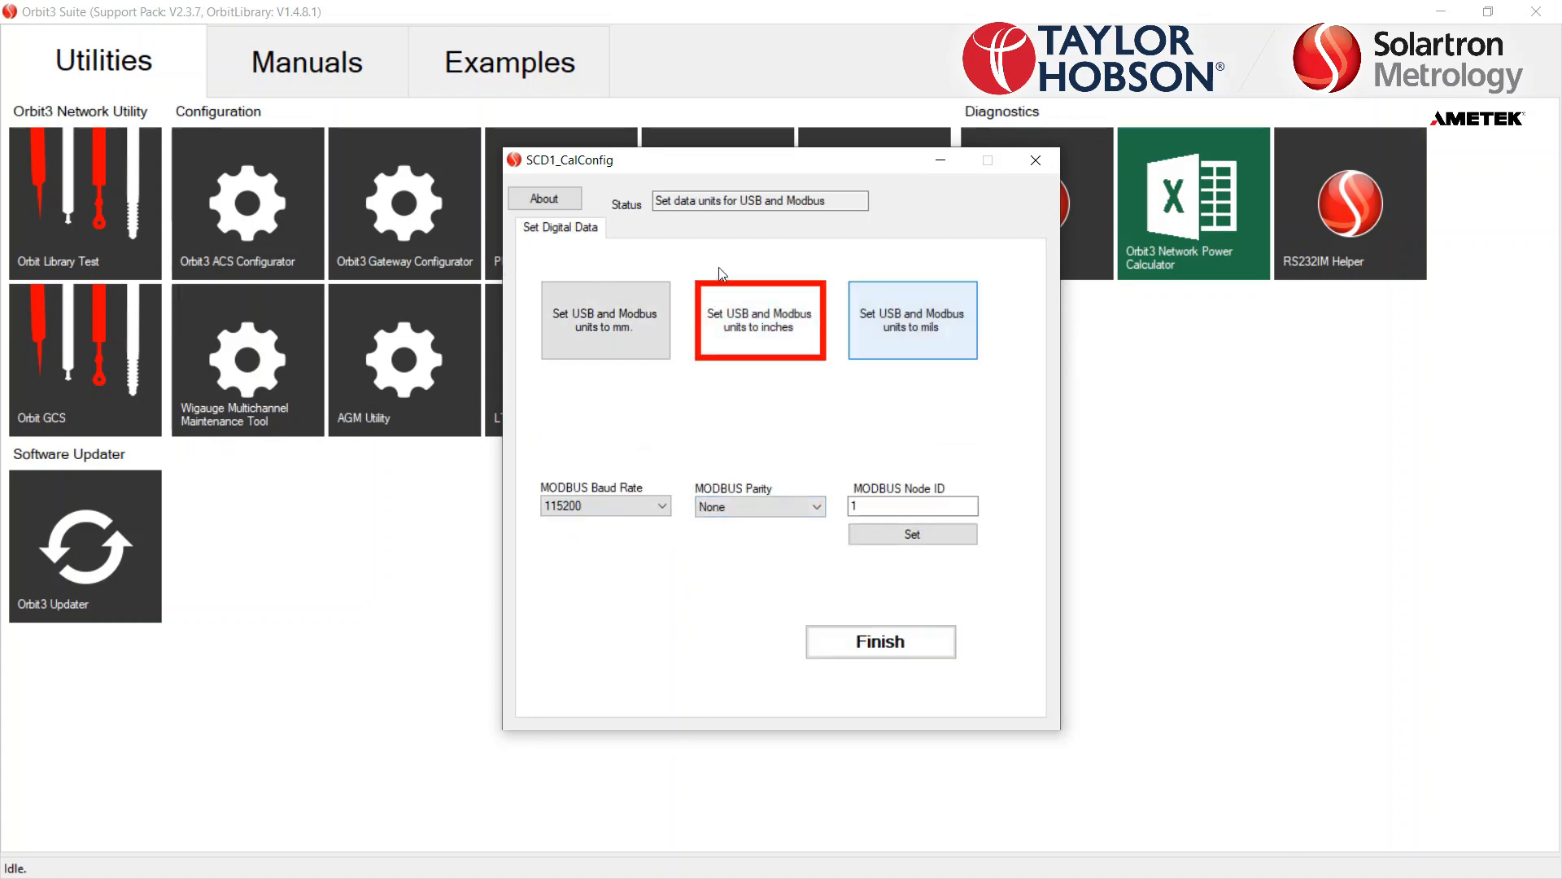
click(912, 321)
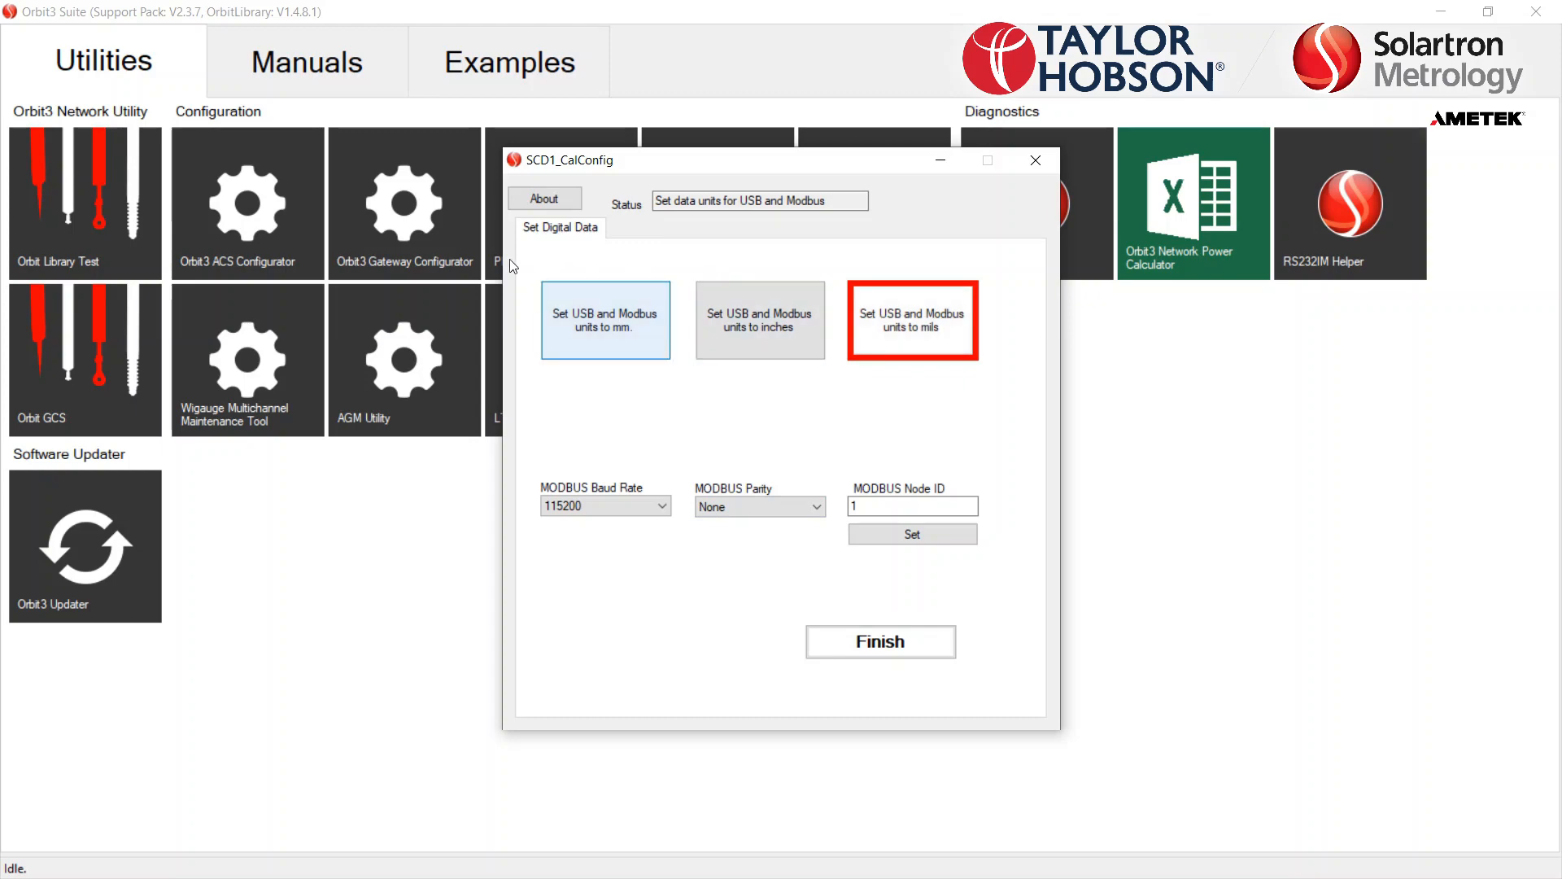
click(606, 320)
click(601, 506)
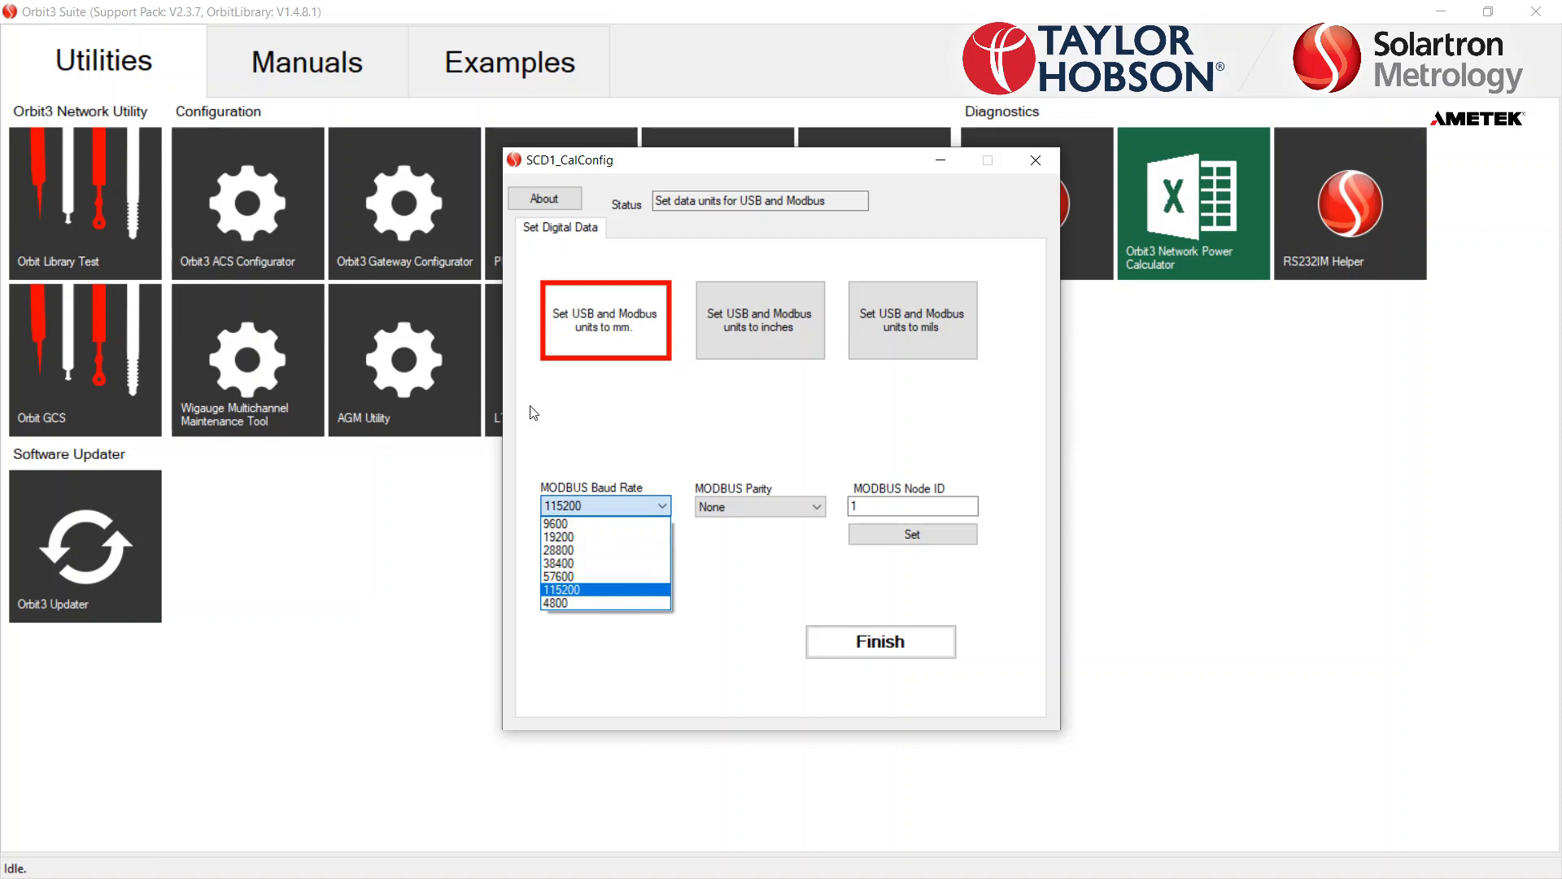
click(530, 413)
click(880, 641)
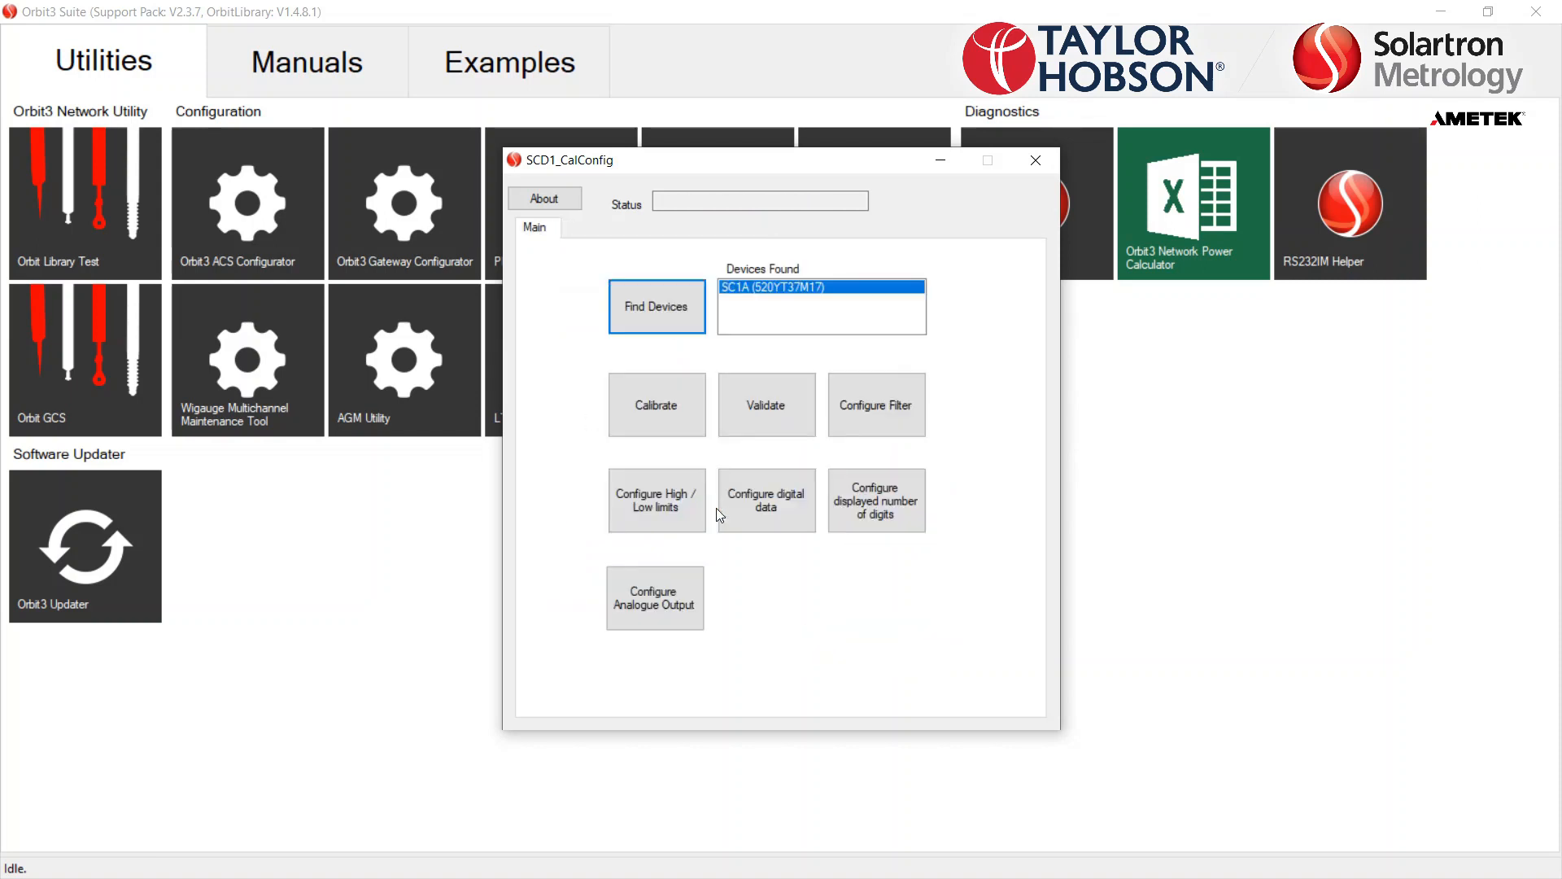
Try 2 displayed decimal places for the device, return the selection to 4, and finish the digits configuration.
click(876, 501)
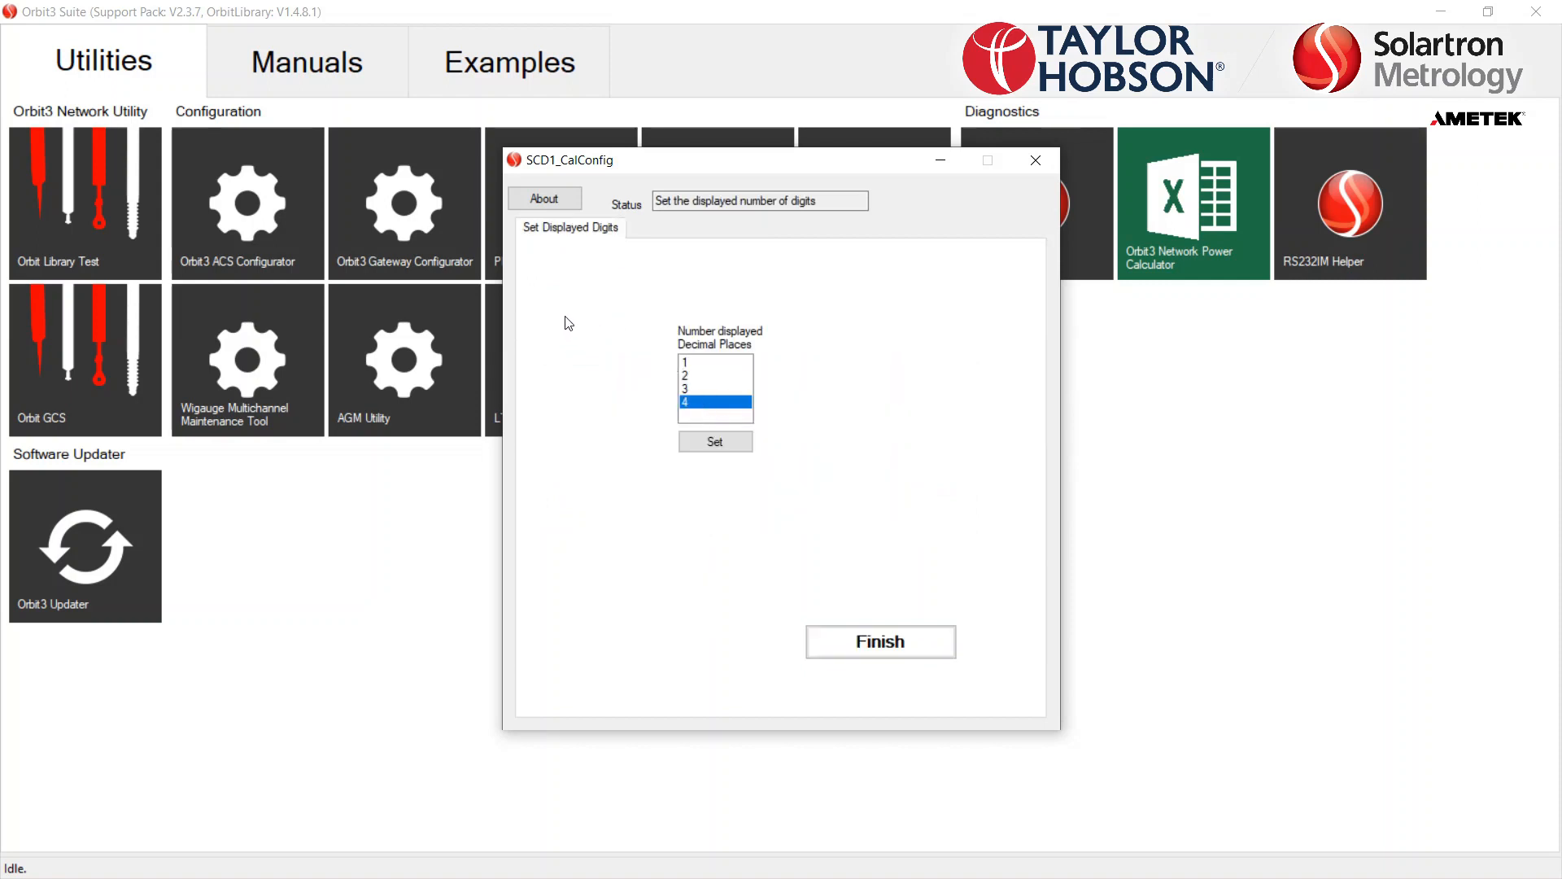
key(Up)
key(Up)
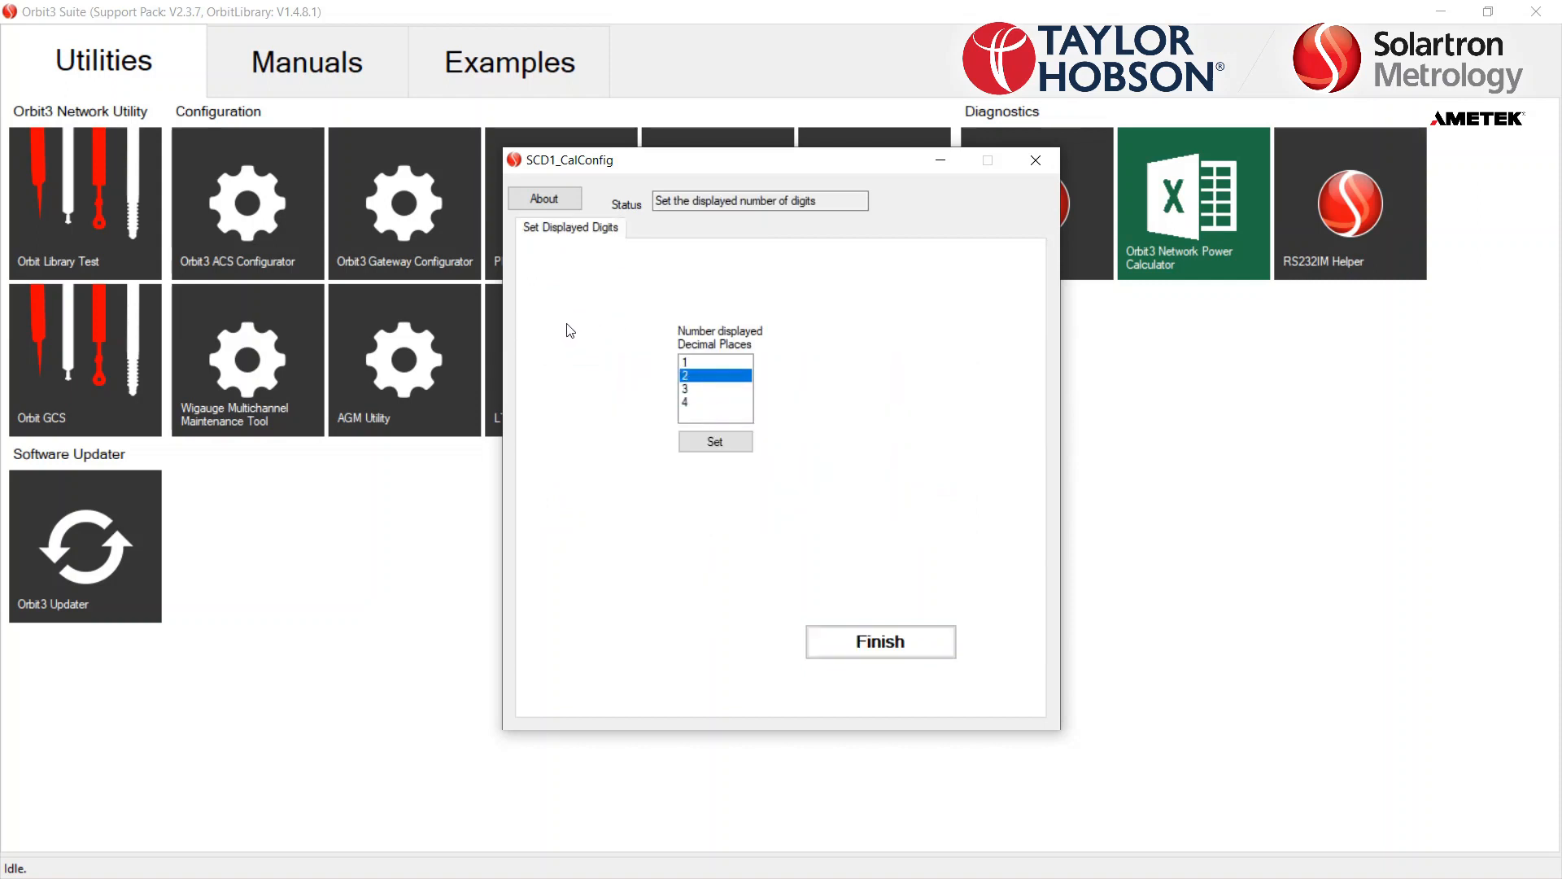
key(Down)
key(Down)
key(Tab)
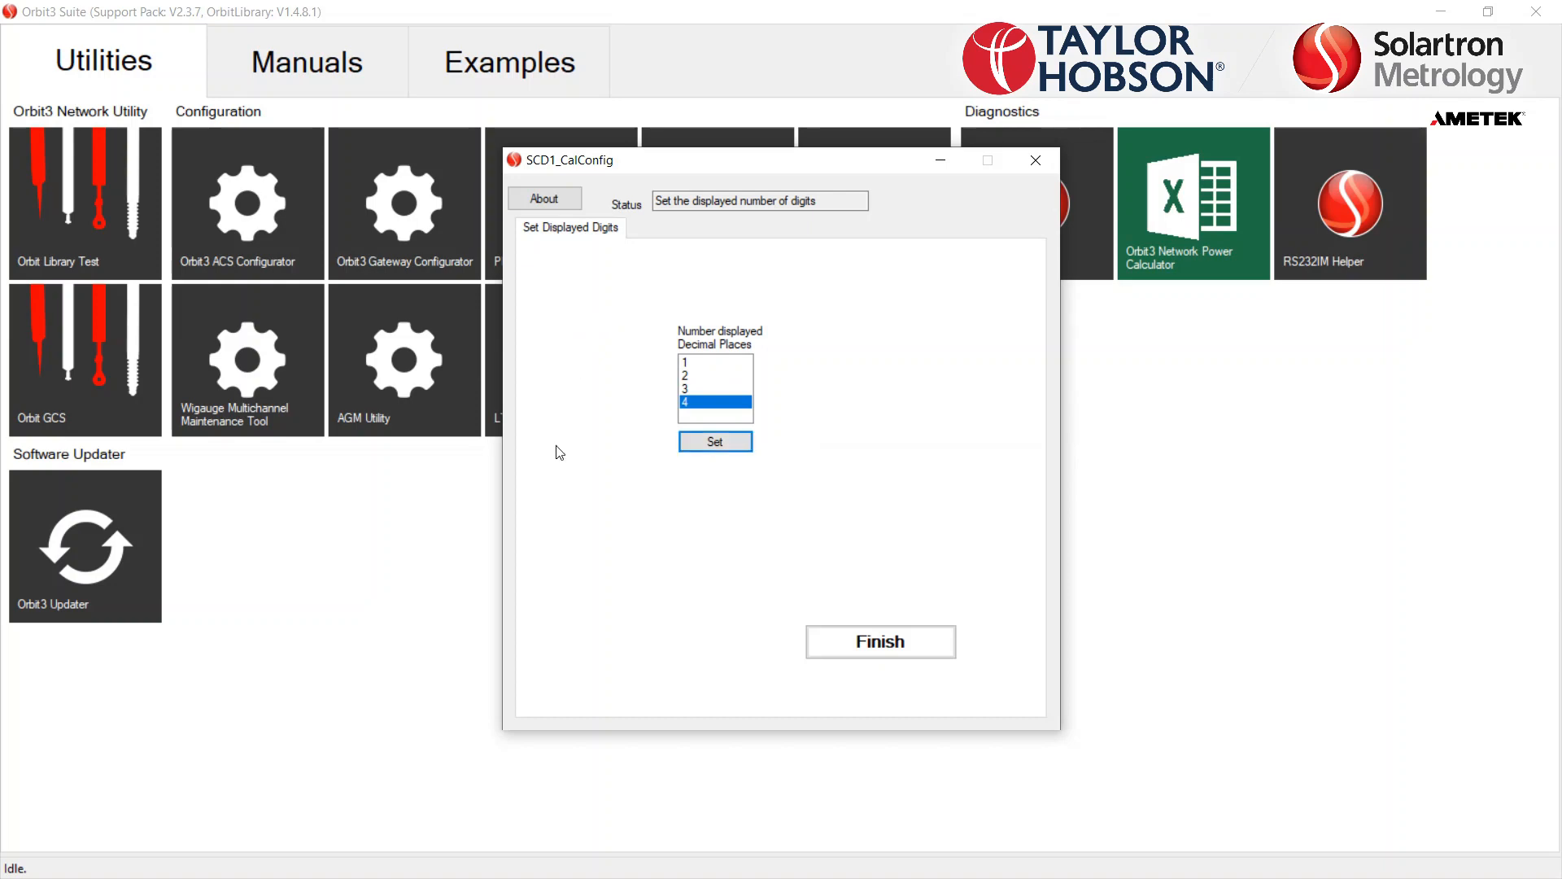
click(875, 642)
Open the device's analogue output configuration.
click(654, 598)
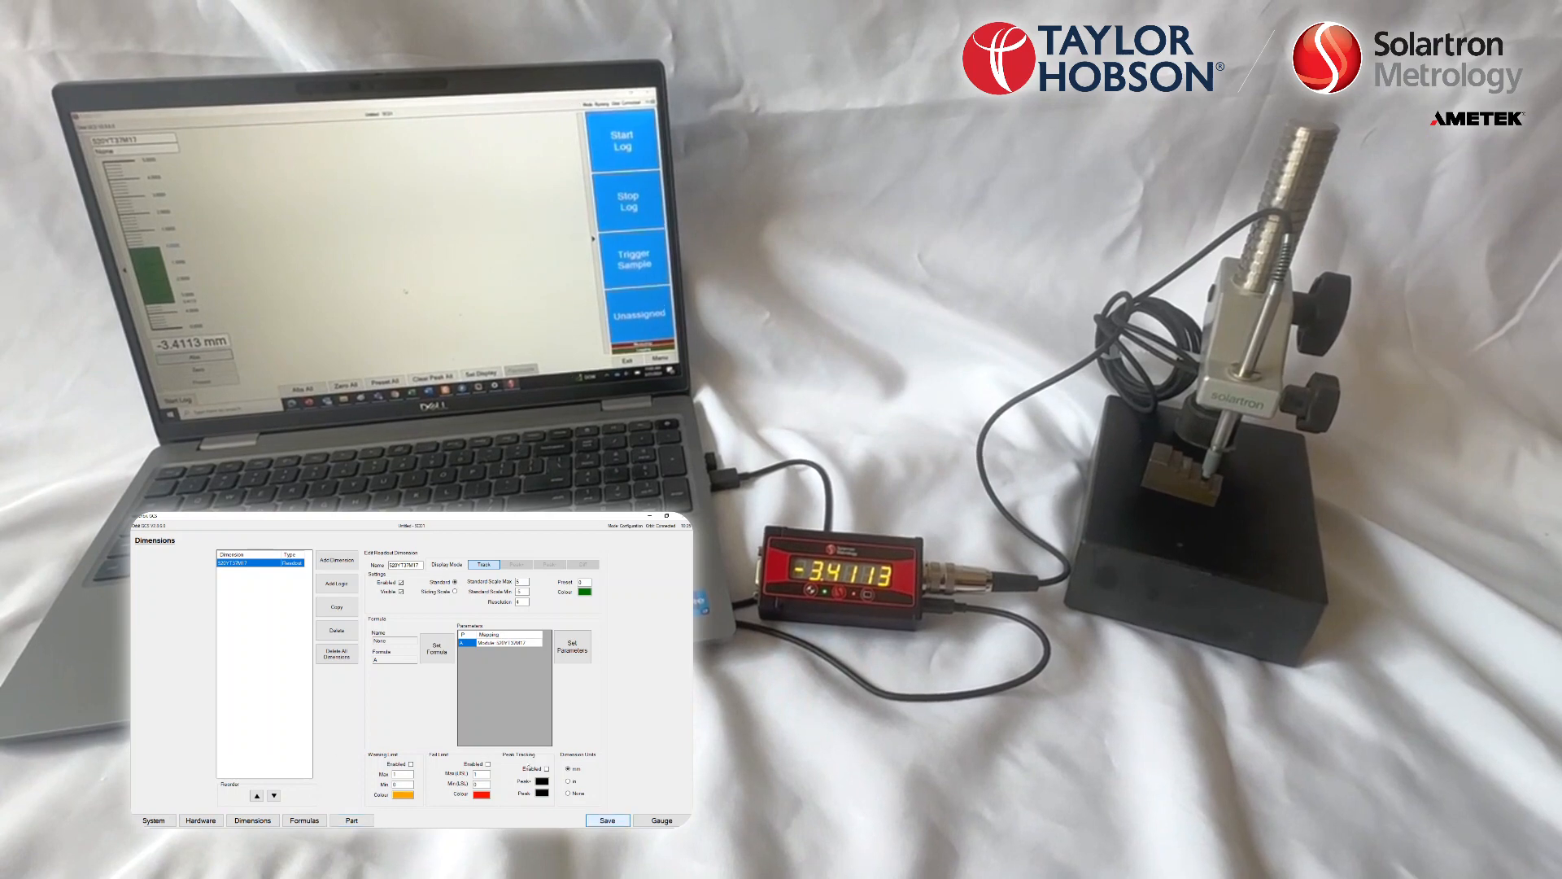
In Orbit GCS, leave the dimensions setup and show the live gauge display.
click(661, 820)
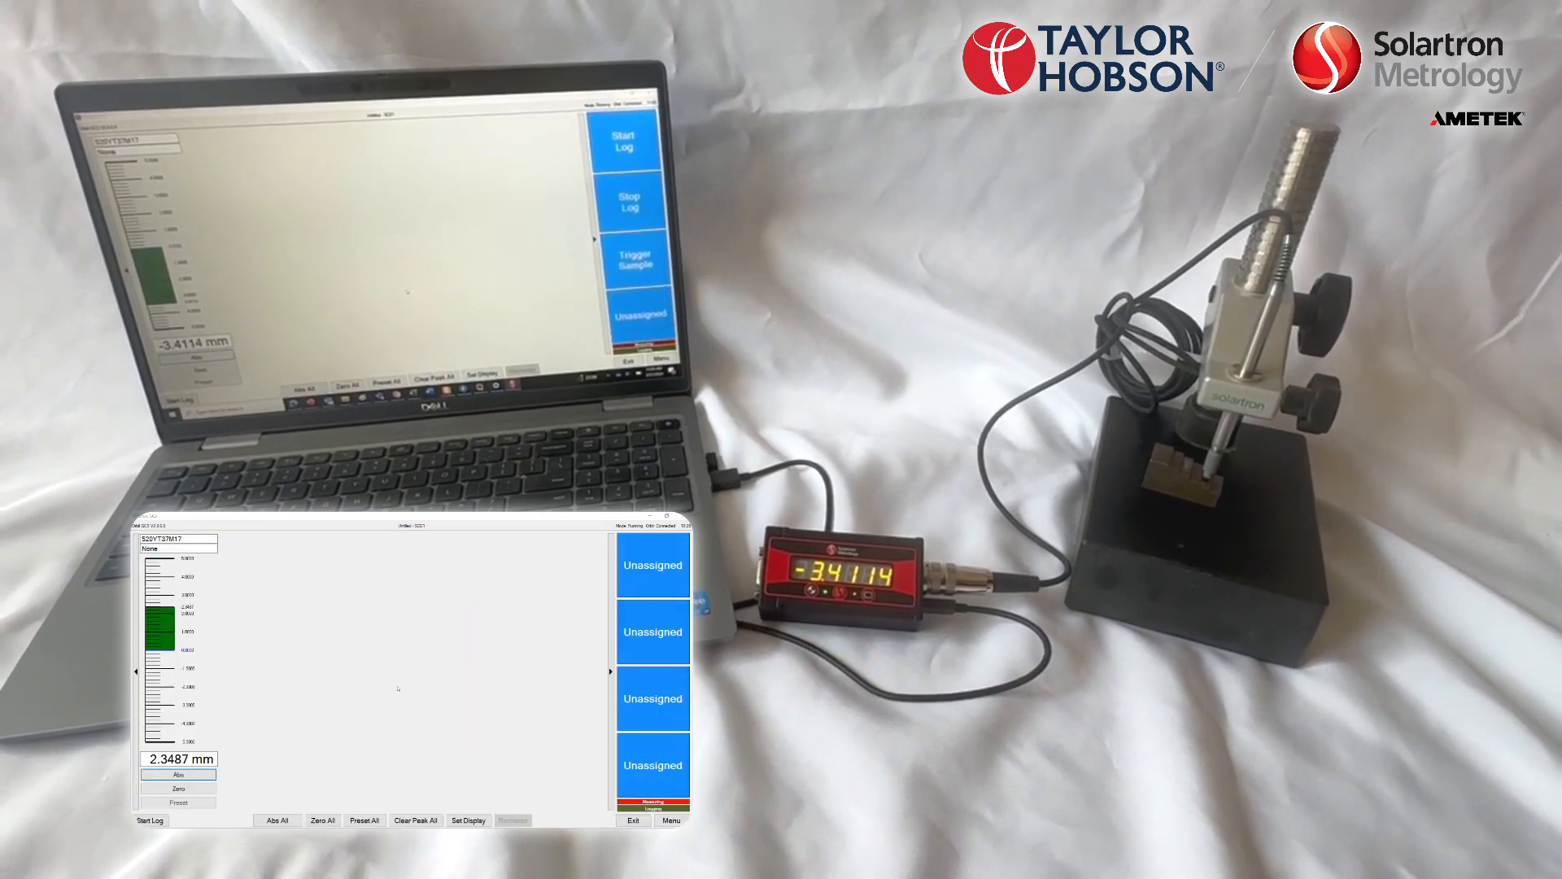